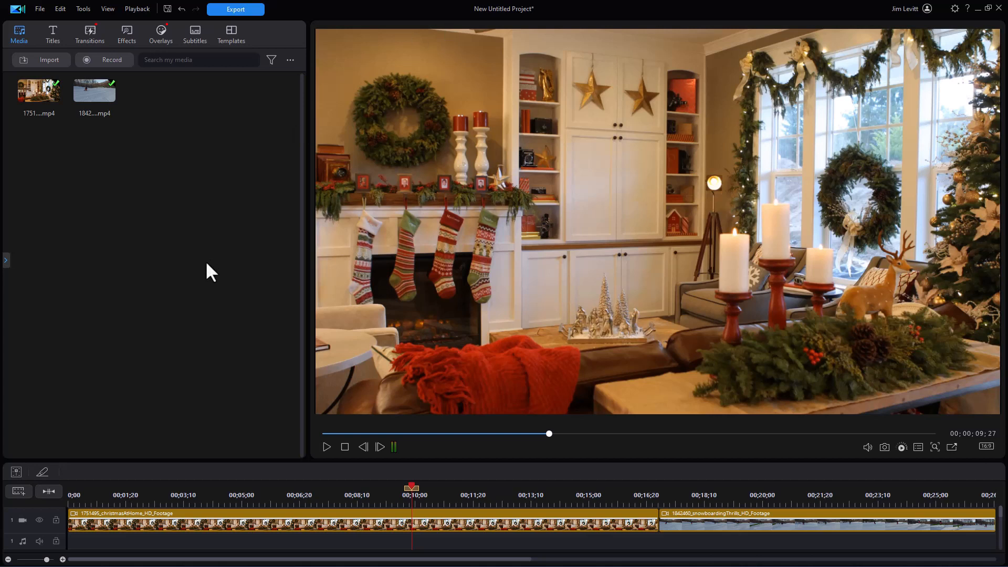
Select the christmasAtHome clip on the timeline and open the Color LUT effects
{"action": "left_click", "coordinate": [326, 448]}
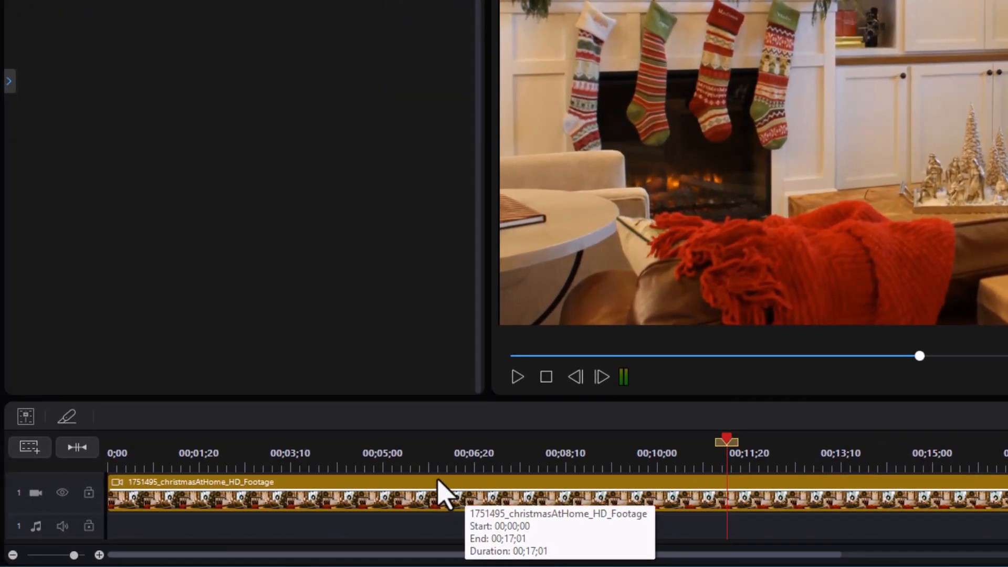
{"action": "left_click", "coordinate": [414, 502]}
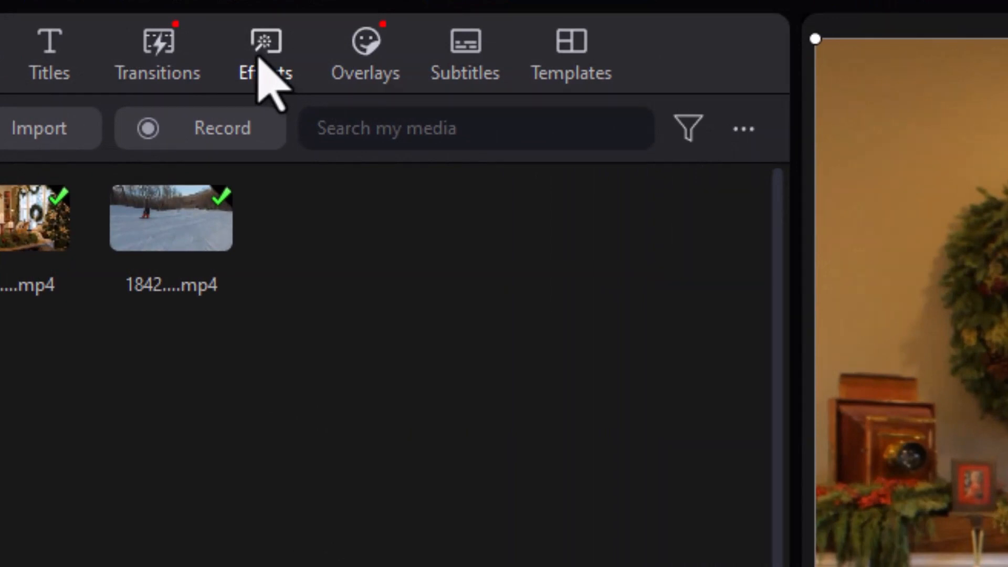
{"action": "left_click", "coordinate": [264, 71]}
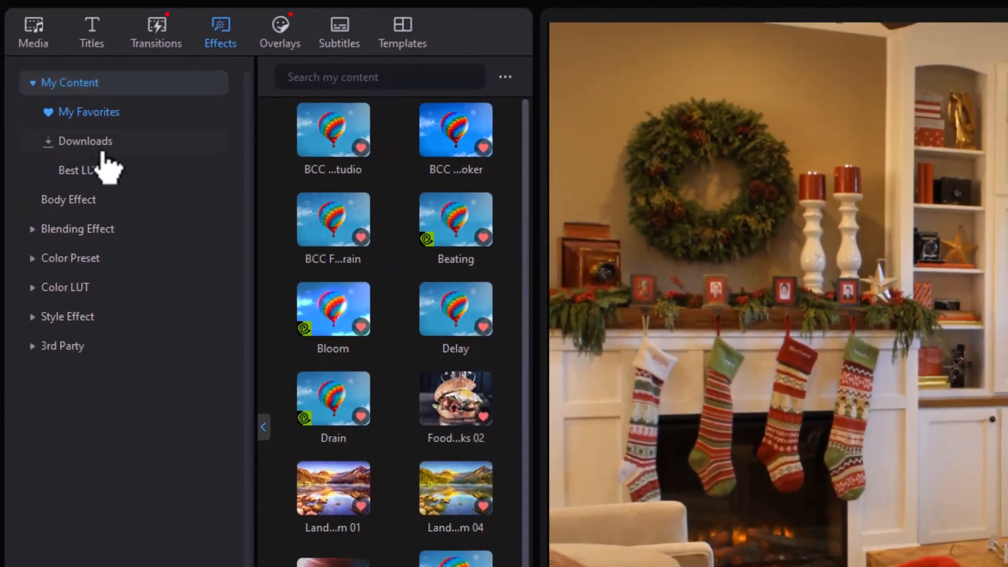
{"action": "left_click", "coordinate": [105, 289]}
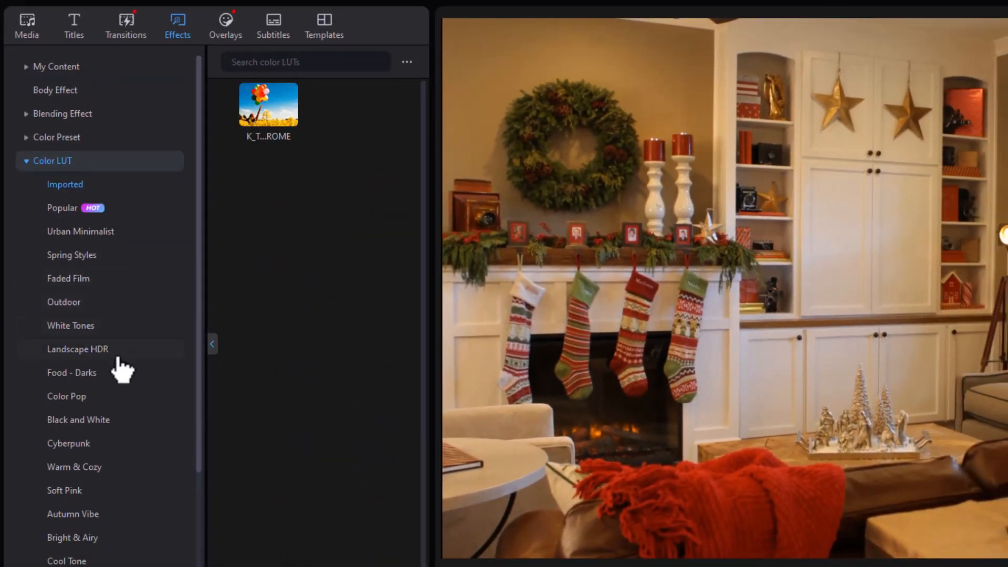
Browse the White Tones and Warm & Cozy LUTs, downloading Warm and Cozy 03 and previewing Warm and Cozy 08
{"action": "left_click", "coordinate": [84, 326]}
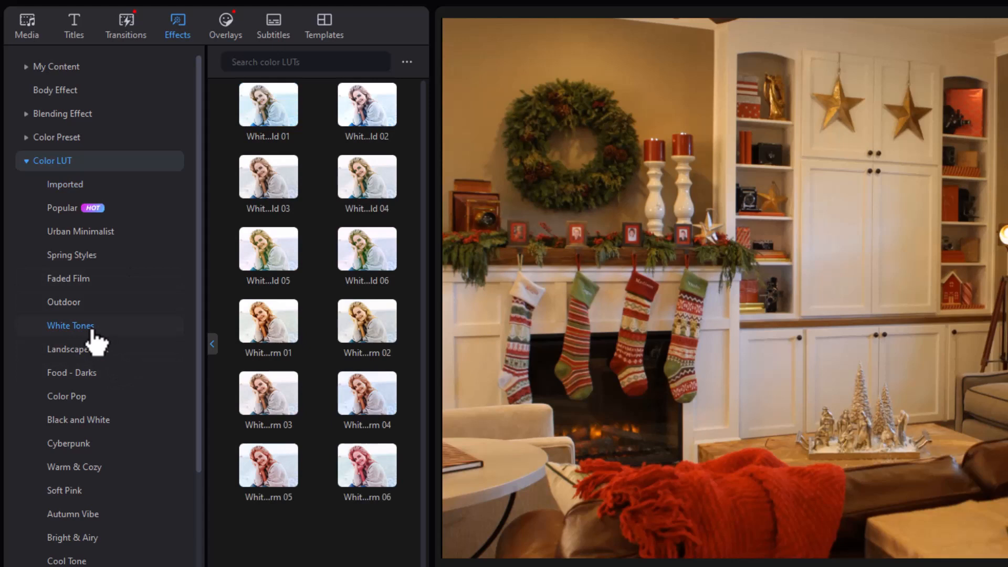
{"action": "left_click", "coordinate": [82, 470]}
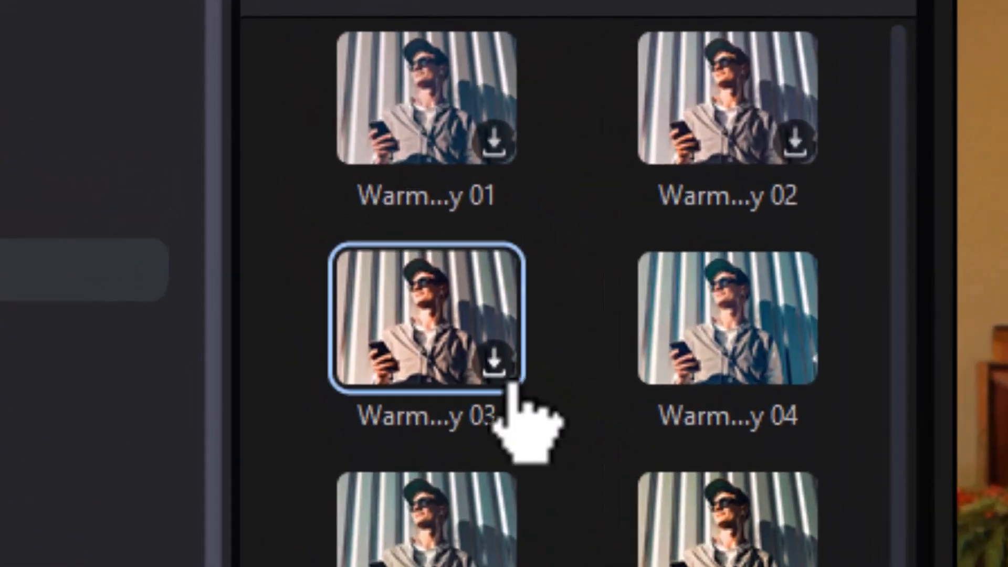
{"action": "left_click", "coordinate": [491, 360]}
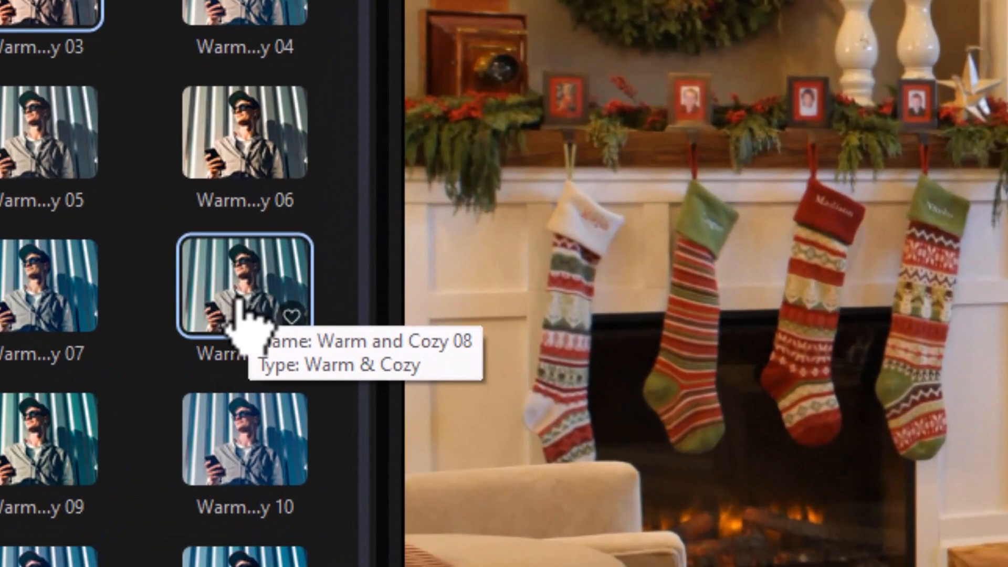
{"action": "left_click", "coordinate": [255, 310]}
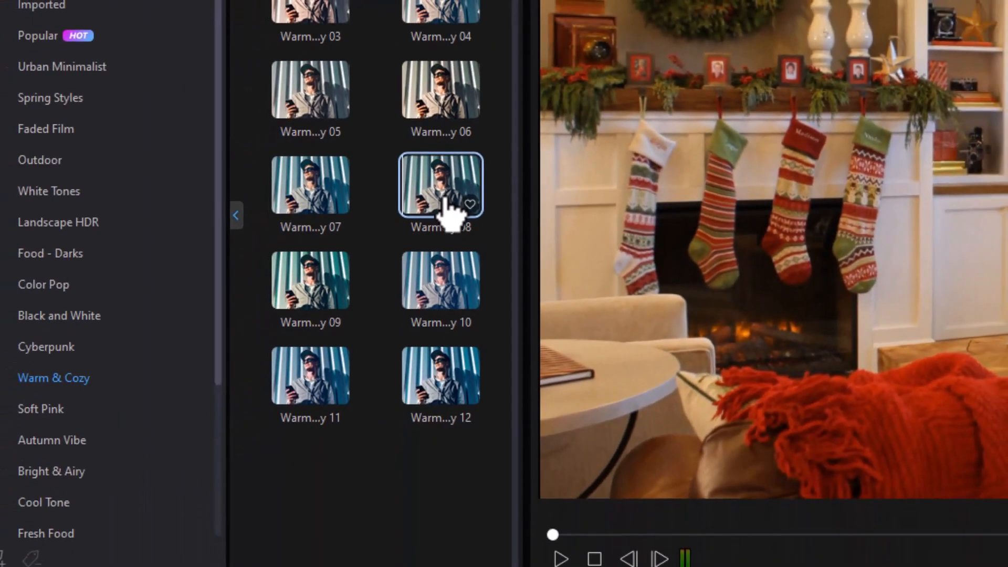
Apply the number 07 LUT from the Autumn Vibe category to the christmasAtHome clip
{"action": "left_click", "coordinate": [73, 442]}
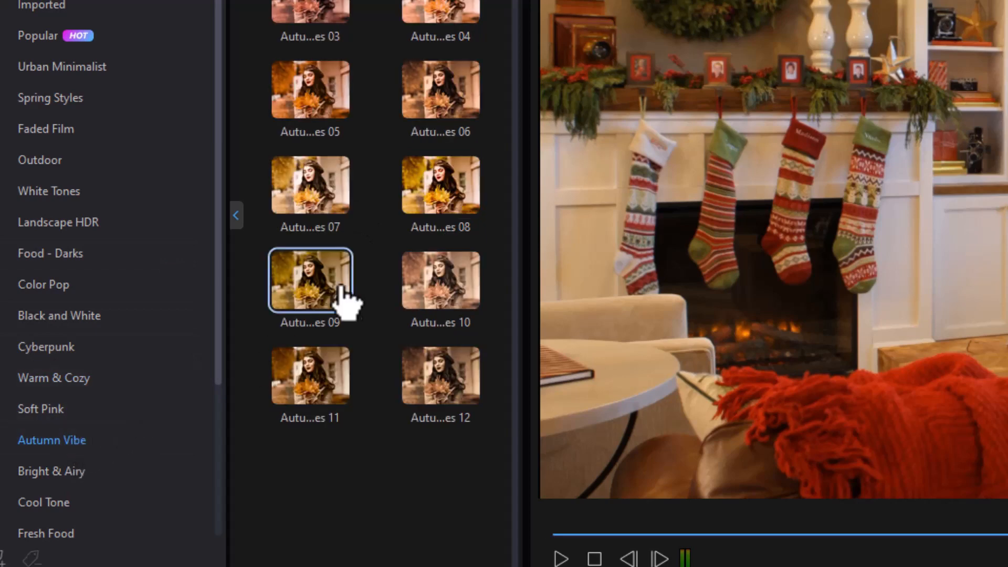
{"action": "left_click", "coordinate": [313, 202]}
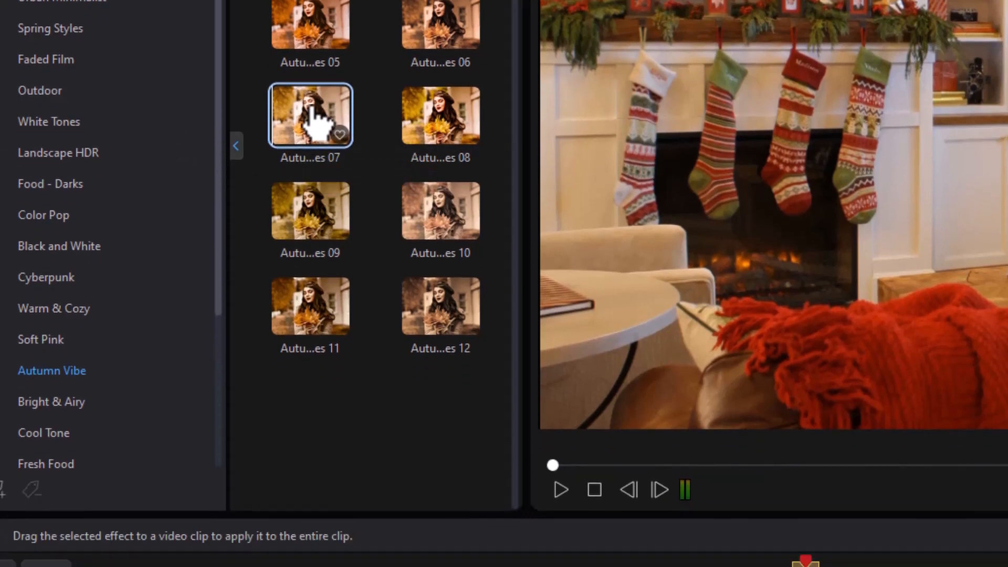
{"action": "left_click_drag", "start_coordinate": [309, 202], "coordinate": [306, 535]}
{"action": "left_click_drag", "start_coordinate": [303, 345], "coordinate": [329, 515]}
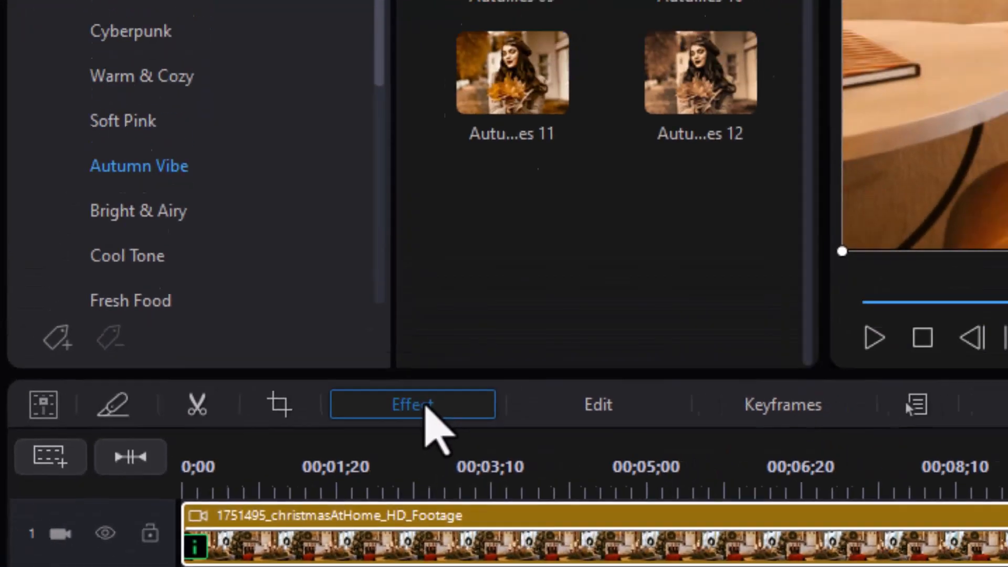
Try lower strengths, down to 0, for the applied Autumn Vibe LUT and remove it from the clip
{"action": "left_click", "coordinate": [482, 281]}
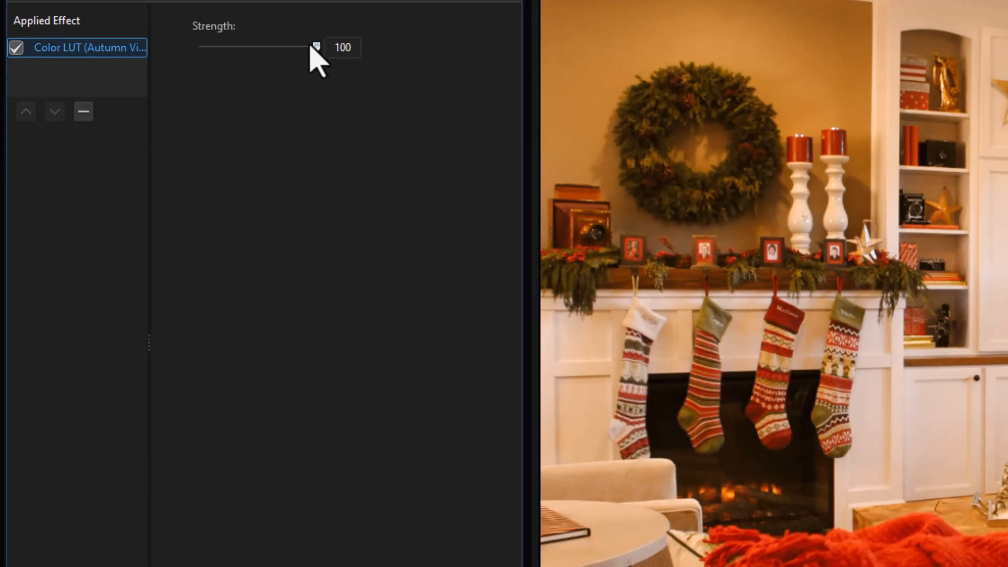
{"action": "left_click_drag", "start_coordinate": [315, 45], "coordinate": [115, 25]}
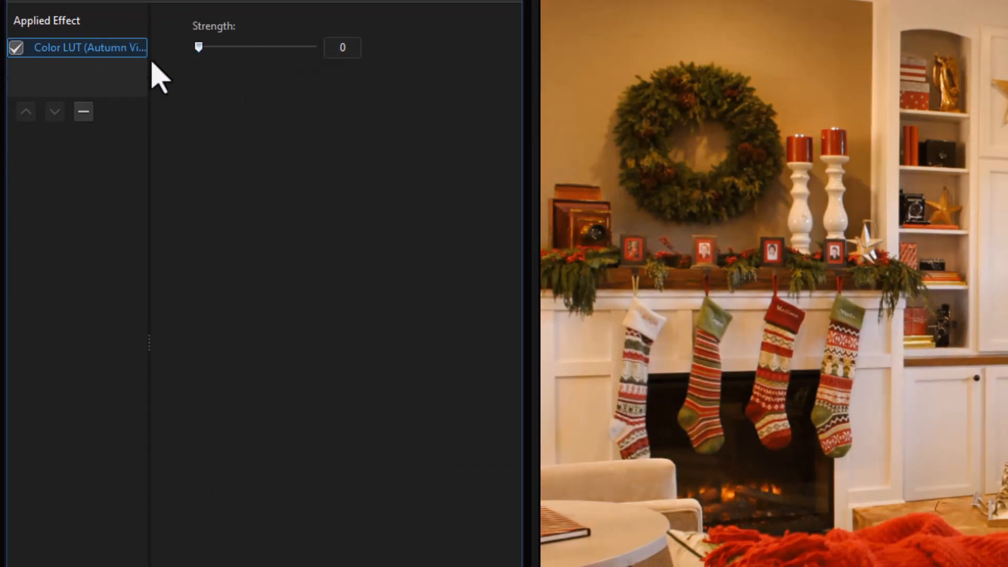
{"action": "left_click_drag", "start_coordinate": [200, 45], "coordinate": [275, 47]}
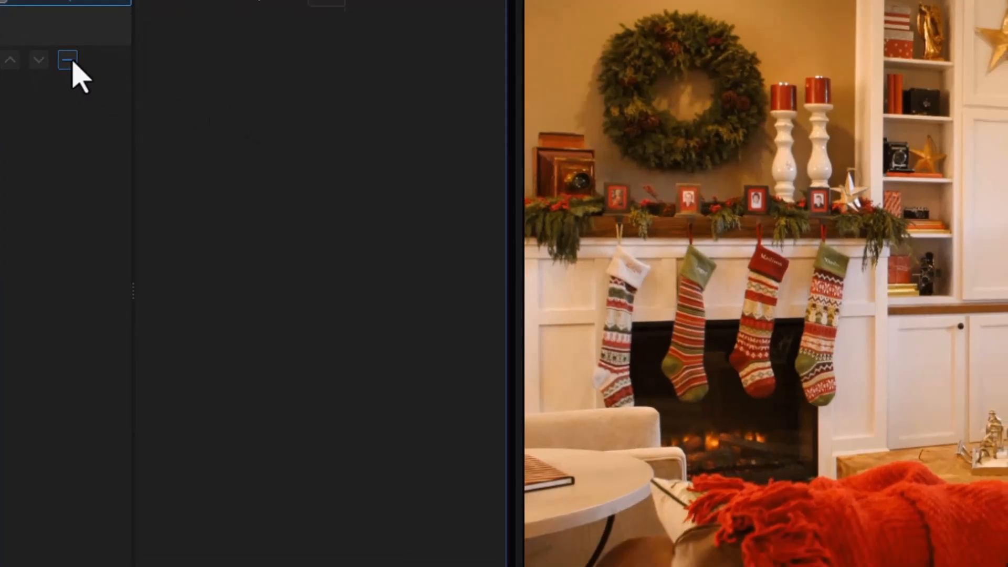
{"action": "left_click", "coordinate": [86, 113]}
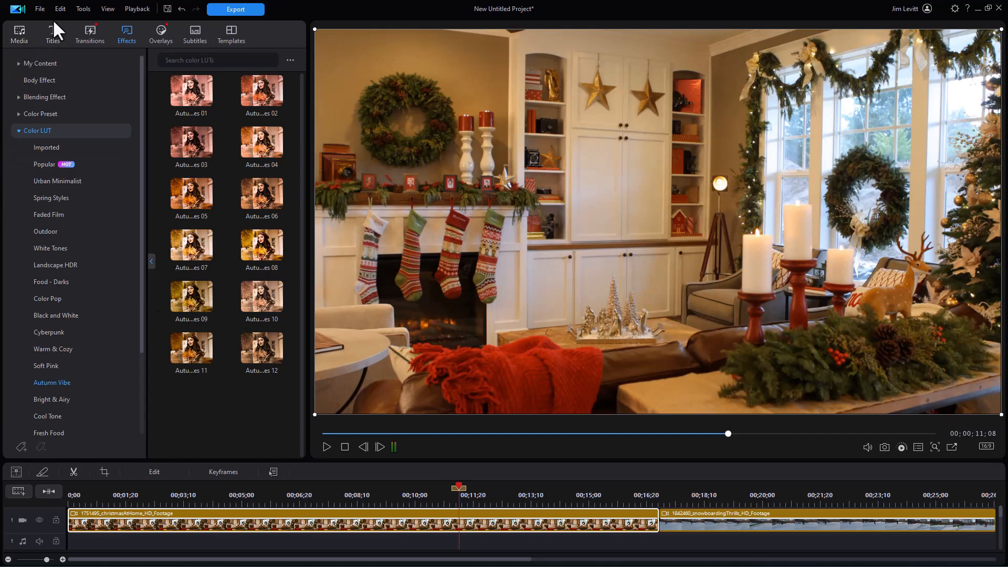
Send the christmasAtHome clip from the timeline to ColorDirector using its video color editing options
{"action": "left_click", "coordinate": [20, 34]}
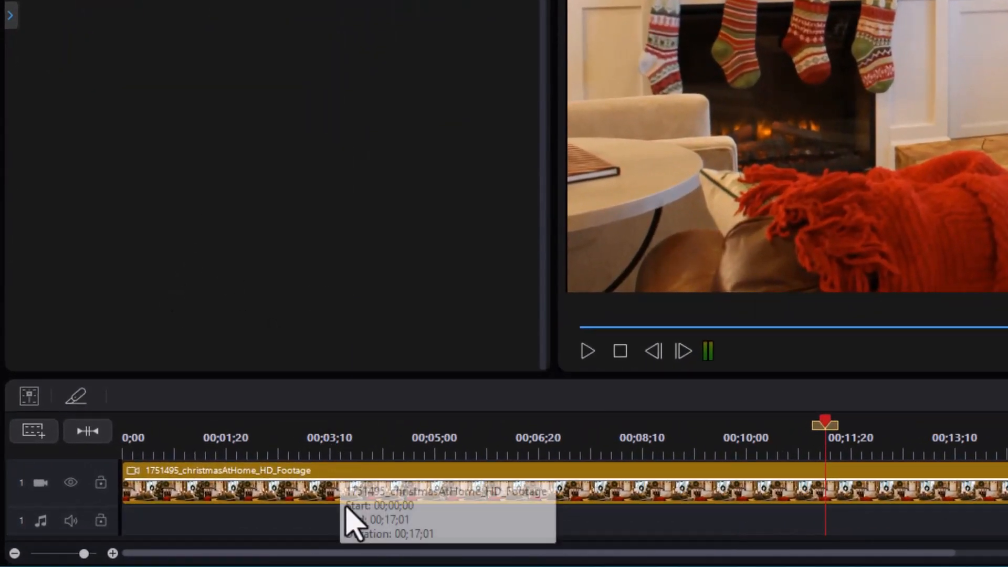
{"action": "left_click", "coordinate": [347, 508]}
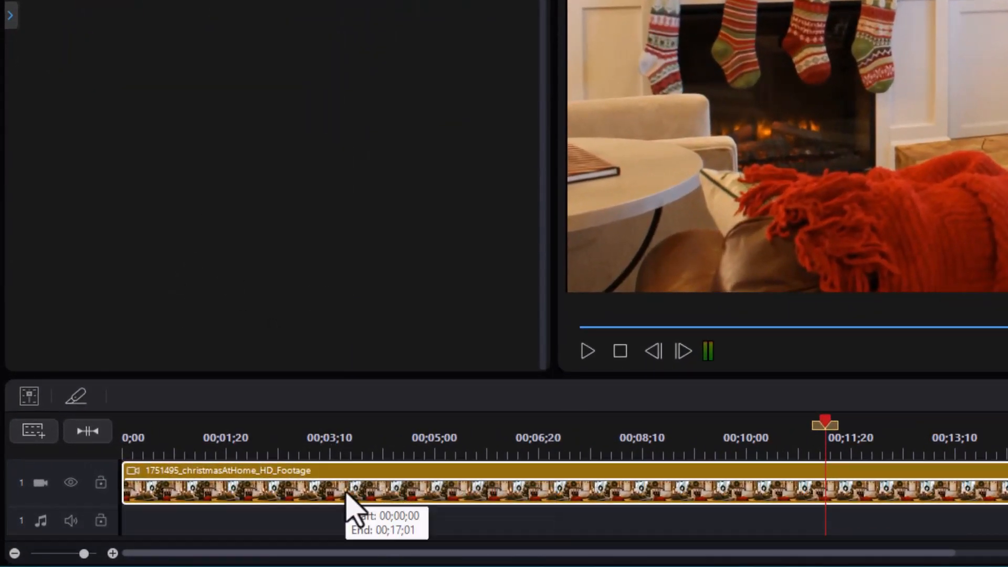
{"action": "right_click", "coordinate": [330, 499]}
{"action": "mouse_move", "coordinate": [381, 393]}
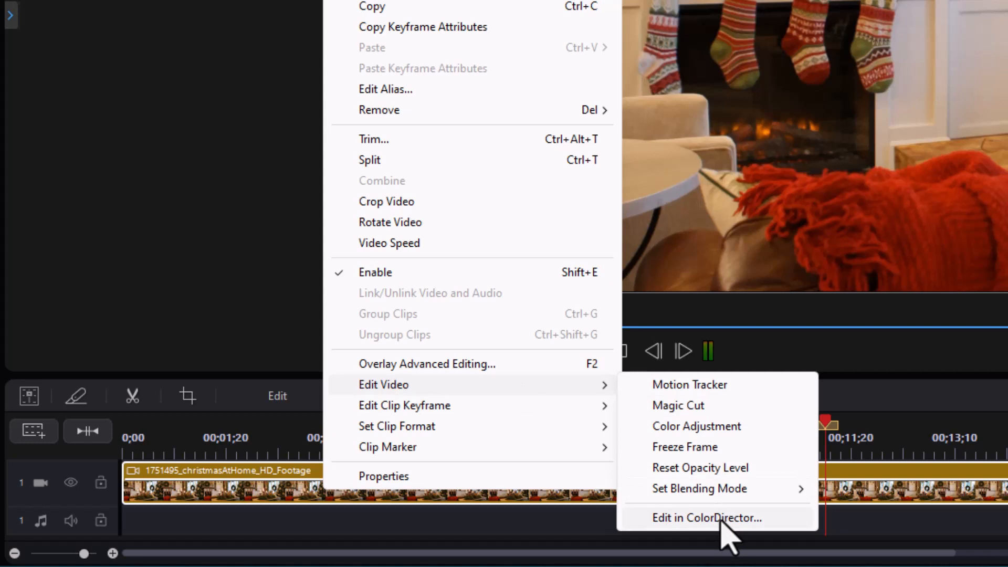
{"action": "left_click", "coordinate": [887, 403]}
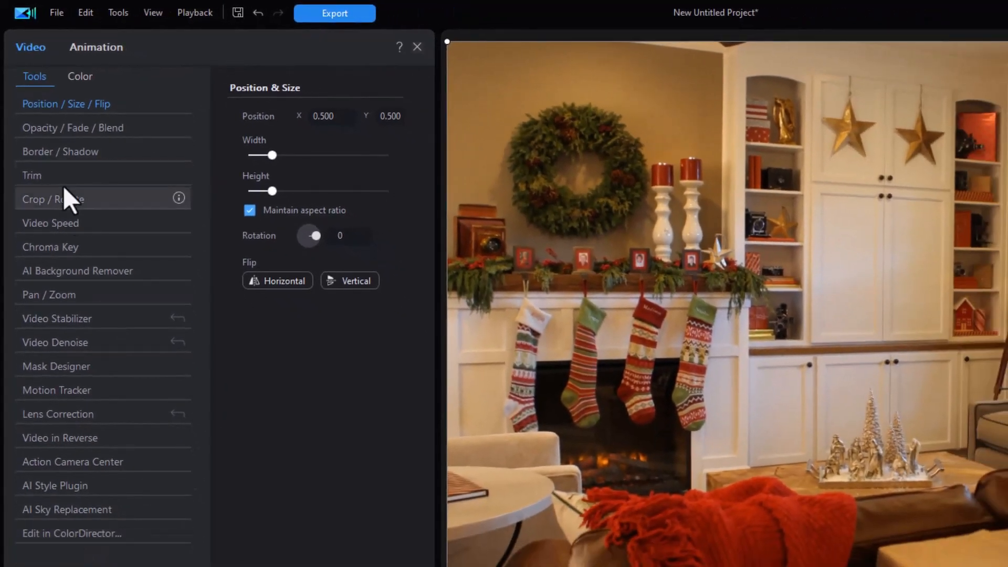
{"action": "left_click", "coordinate": [80, 69]}
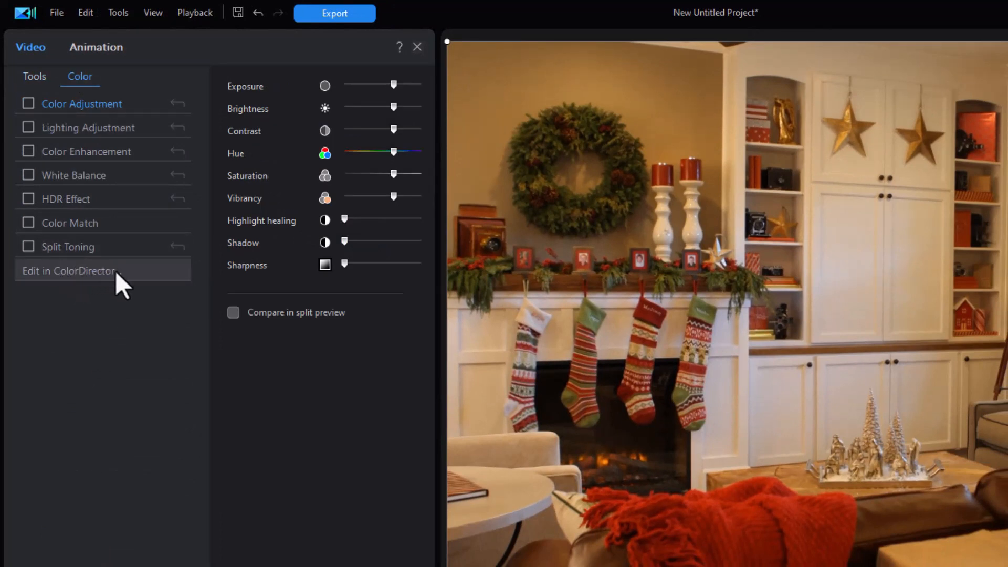
{"action": "left_click", "coordinate": [150, 269]}
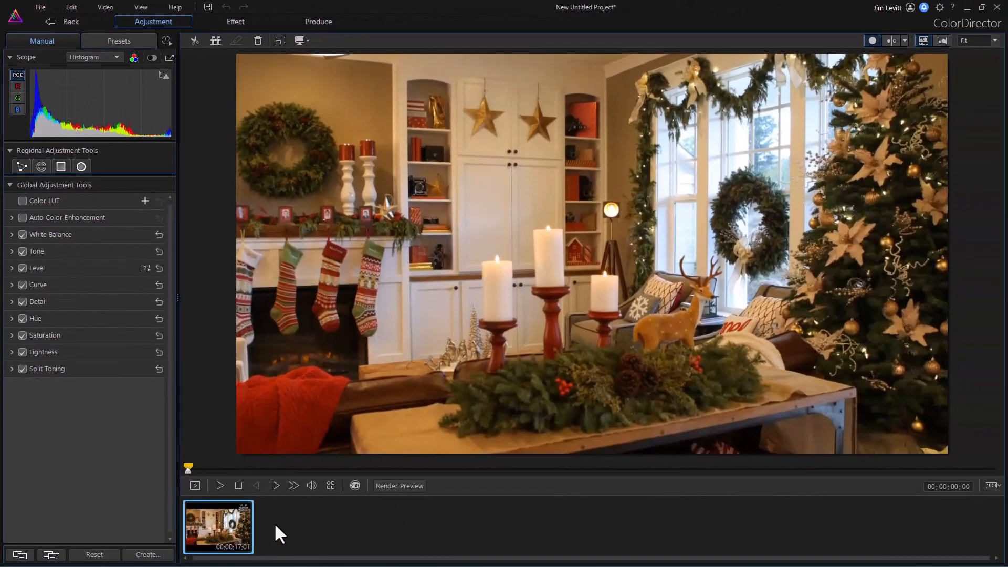
Look through the adjustment preset categories and return to the manual adjustment tools
{"action": "mouse_move", "coordinate": [228, 530]}
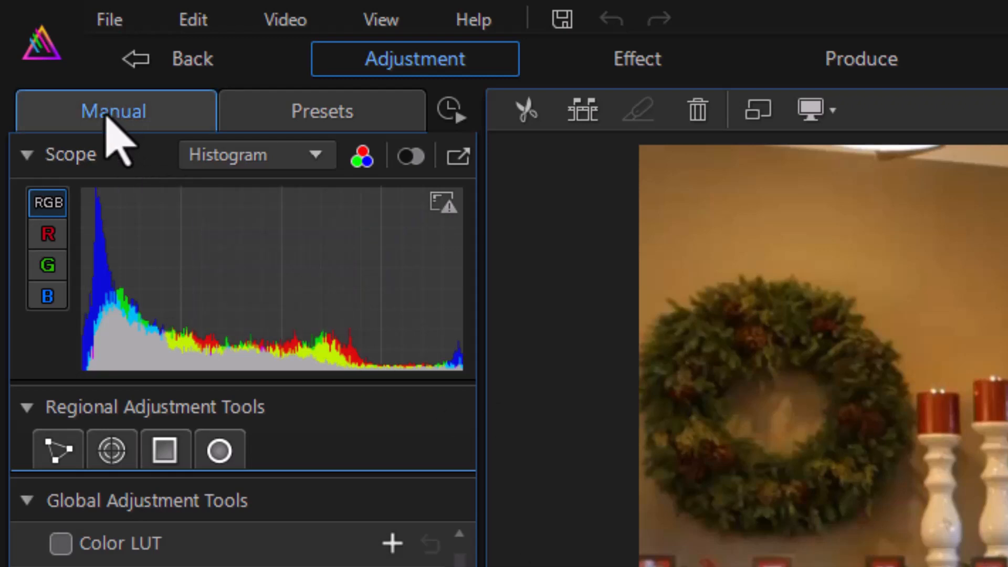
{"action": "left_click", "coordinate": [362, 106]}
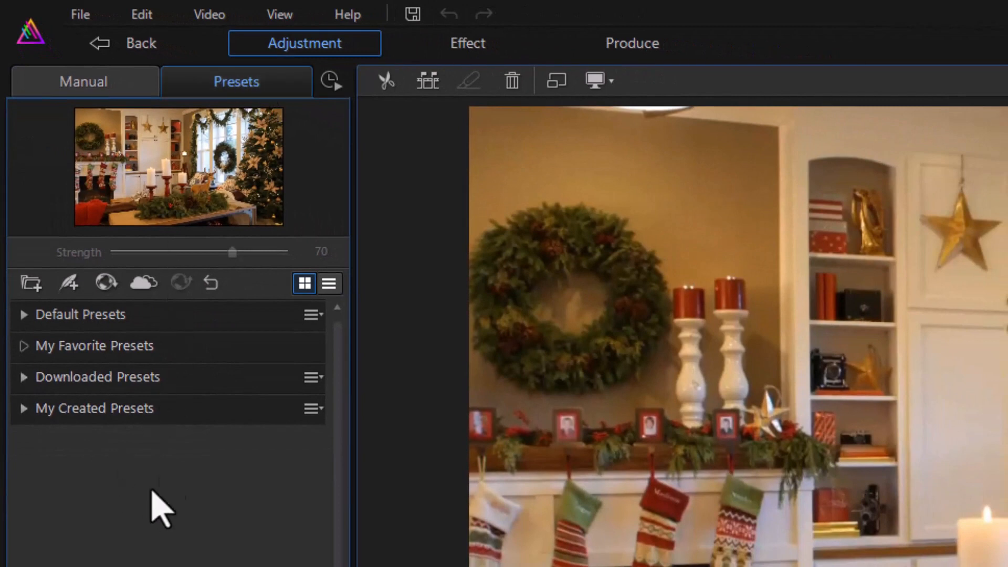
{"action": "left_click", "coordinate": [74, 90]}
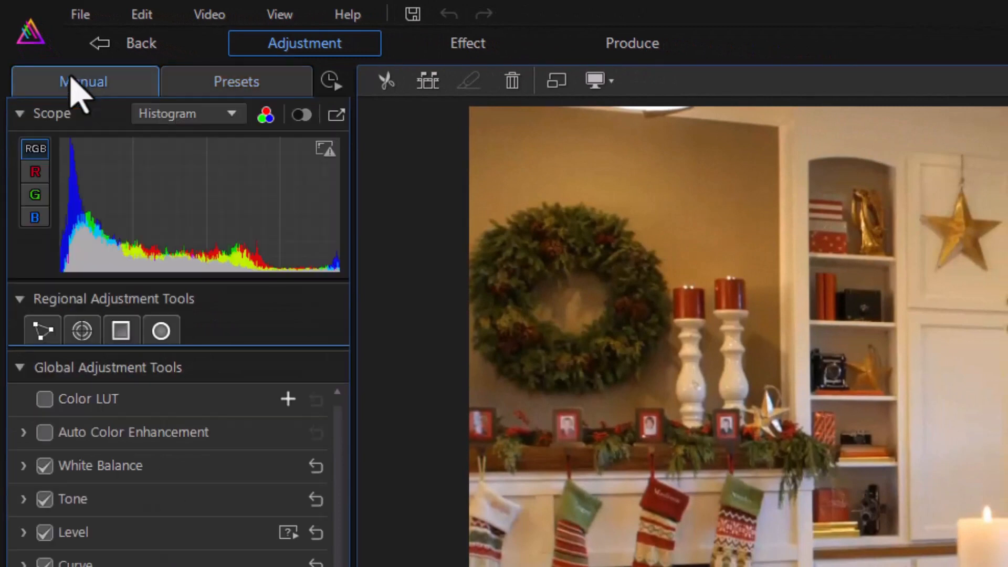
Enable the global Color LUT adjustment and maximize the Color Look-up Table Manager
{"action": "left_click", "coordinate": [52, 402]}
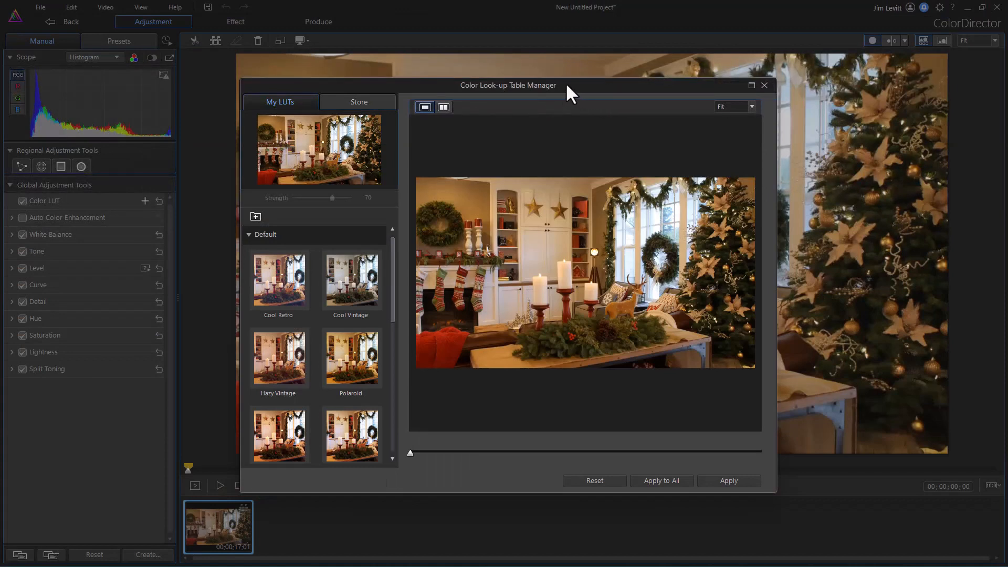
{"action": "left_click_drag", "start_coordinate": [565, 83], "coordinate": [634, 74]}
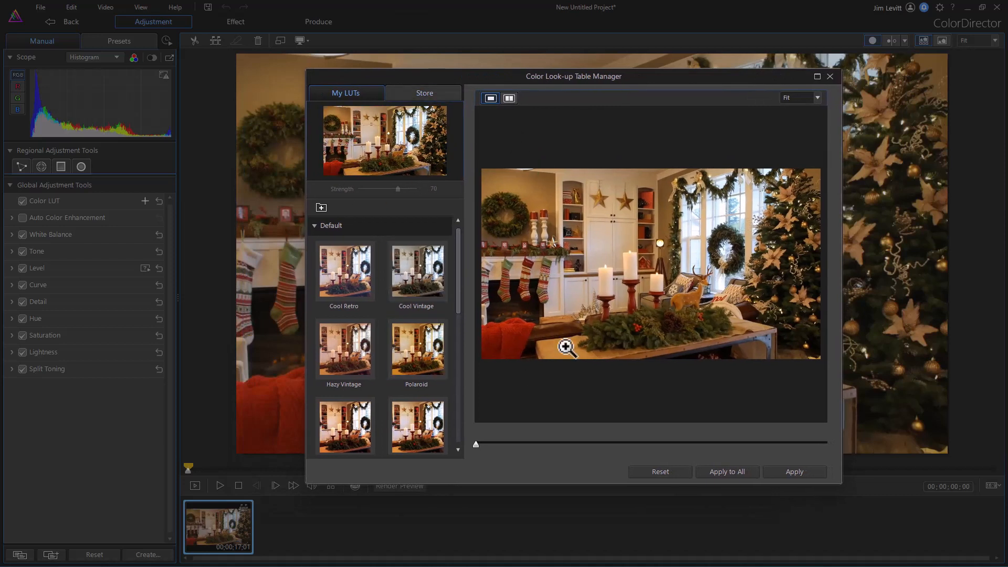
{"action": "left_click", "coordinate": [818, 76]}
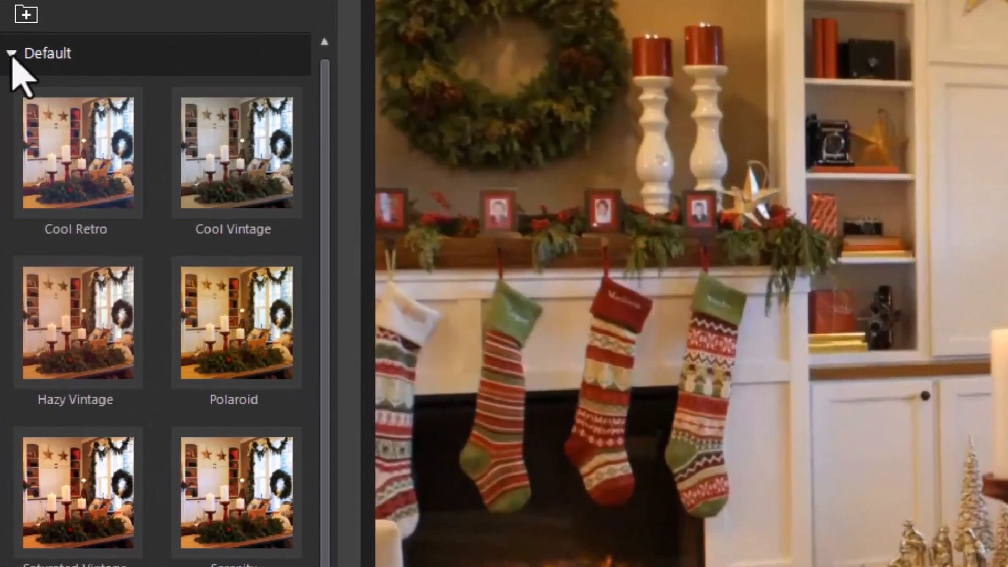
Collapse the Default LUTs and browse the Color Pop, Bright & Airy and Cyberpunk categories
{"action": "left_click", "coordinate": [12, 53]}
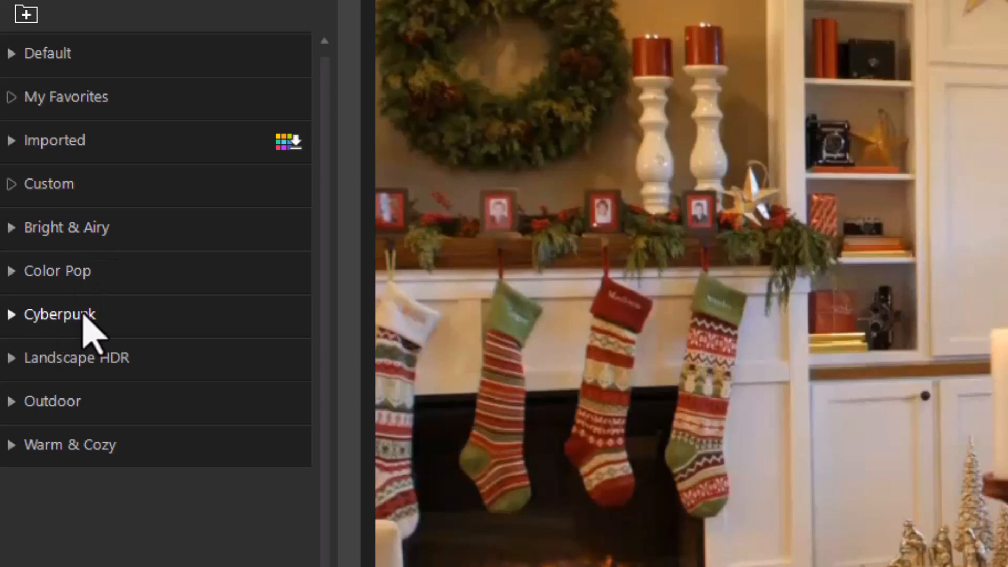
{"action": "left_click", "coordinate": [8, 268]}
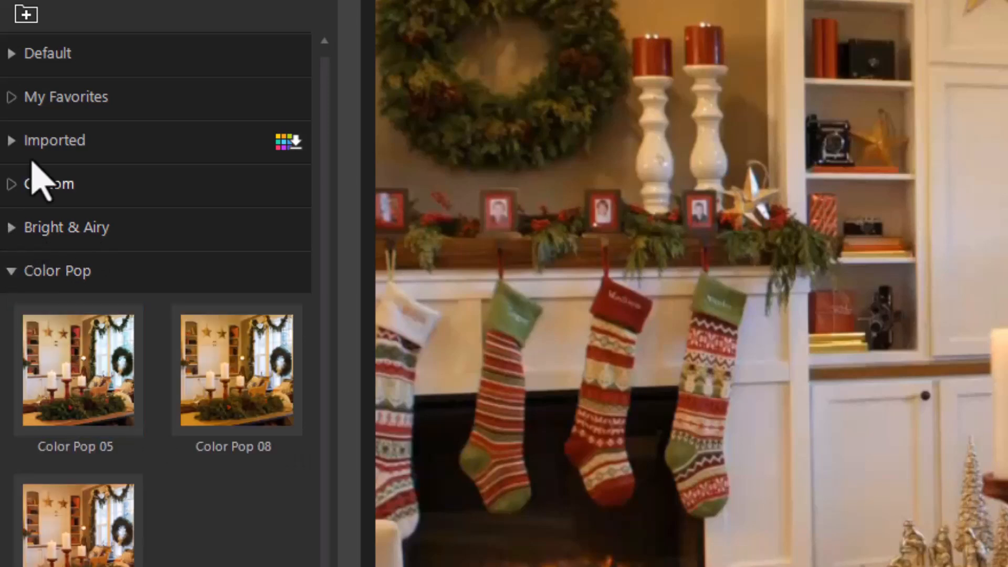
{"action": "left_click", "coordinate": [14, 230]}
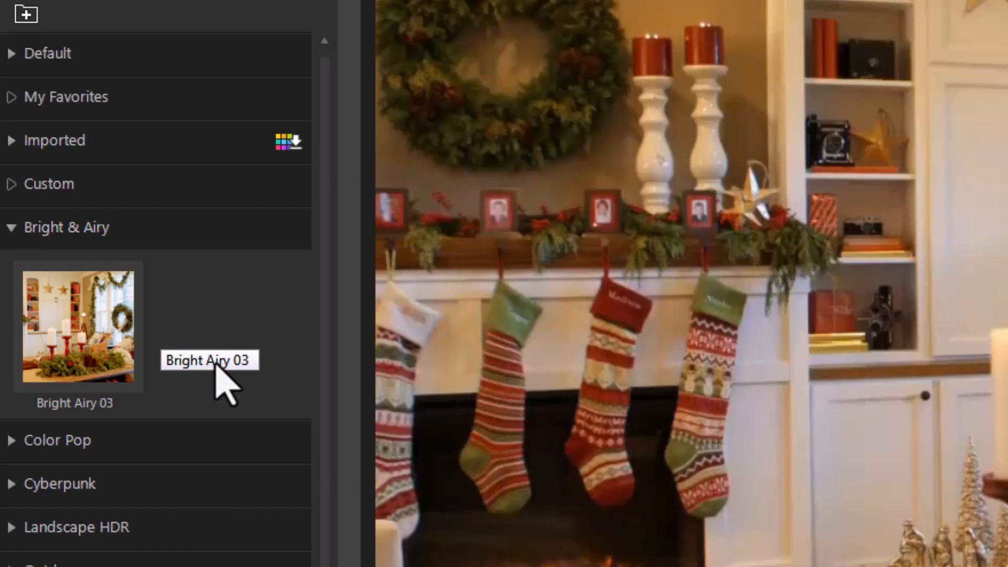
{"action": "left_click", "coordinate": [13, 489]}
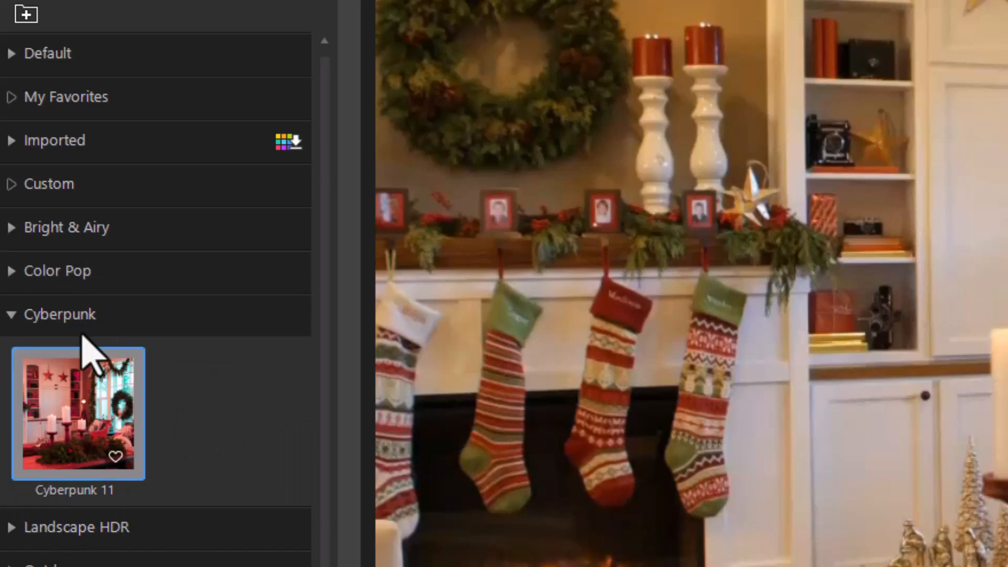
{"action": "left_click", "coordinate": [12, 318]}
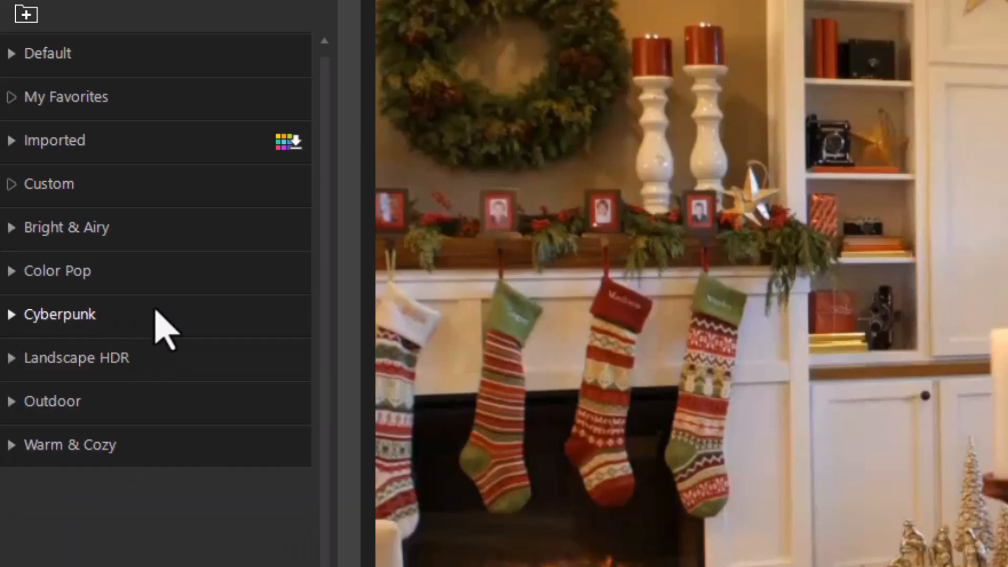
Expand the Color Pop category and preview the Color Pop 05 and Color Pop 08 LUTs
{"action": "left_click", "coordinate": [19, 274]}
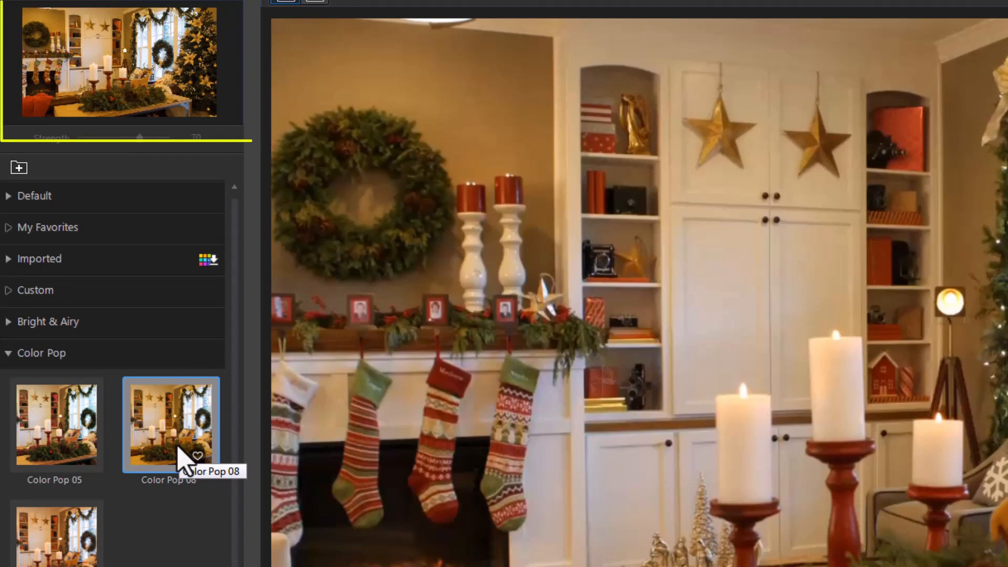
{"action": "left_click", "coordinate": [58, 447]}
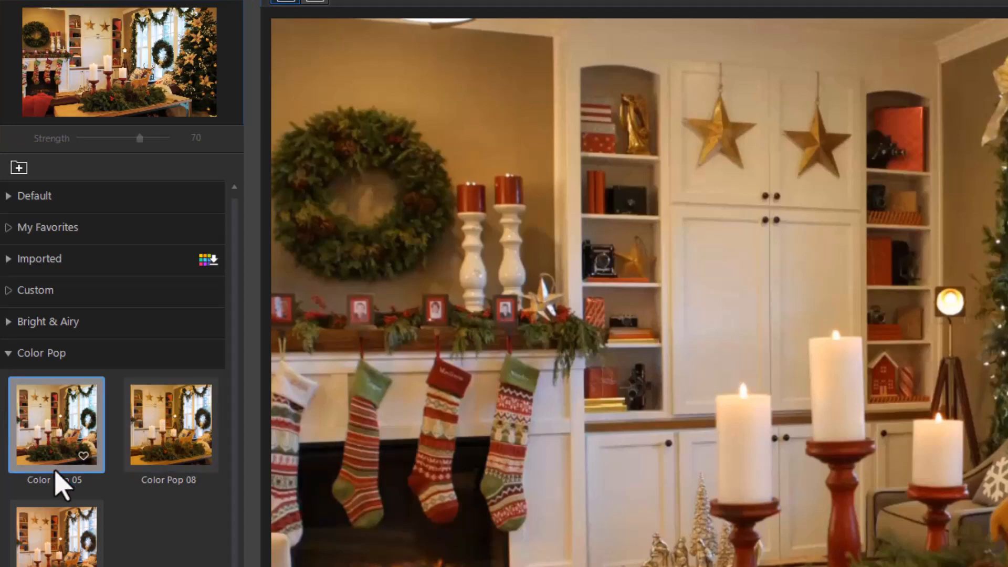
{"action": "left_click", "coordinate": [205, 440]}
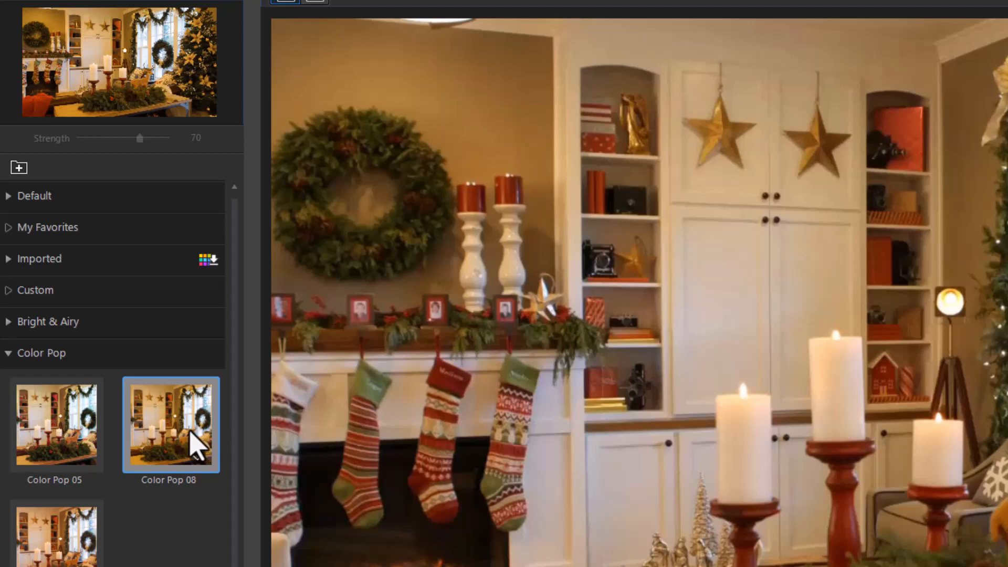
Try the Color Pop 08 LUT, scrub through the clip to preview it, and switch to the Color Pop 05 LUT
{"action": "left_click", "coordinate": [181, 444]}
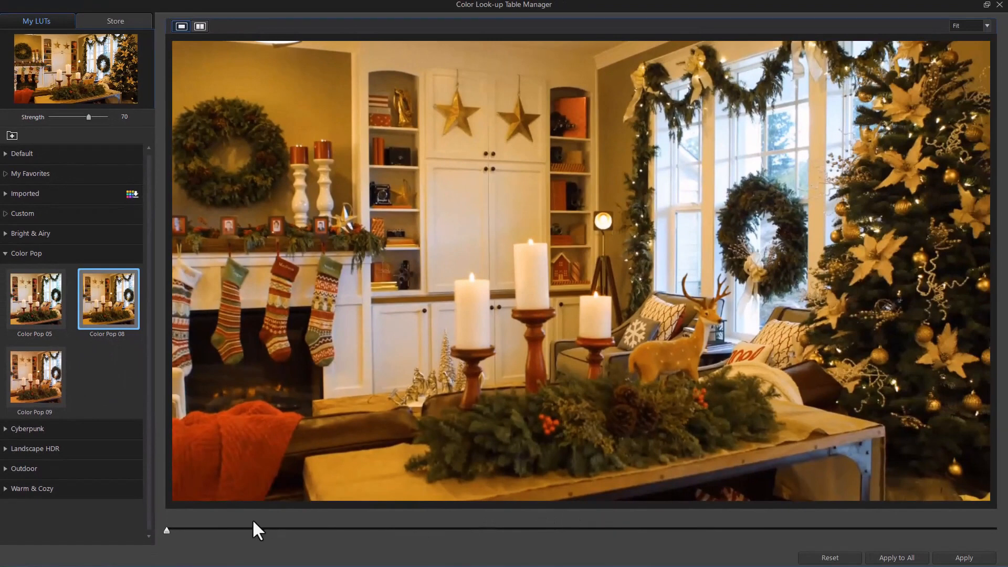
{"action": "left_click_drag", "start_coordinate": [167, 530], "coordinate": [781, 529]}
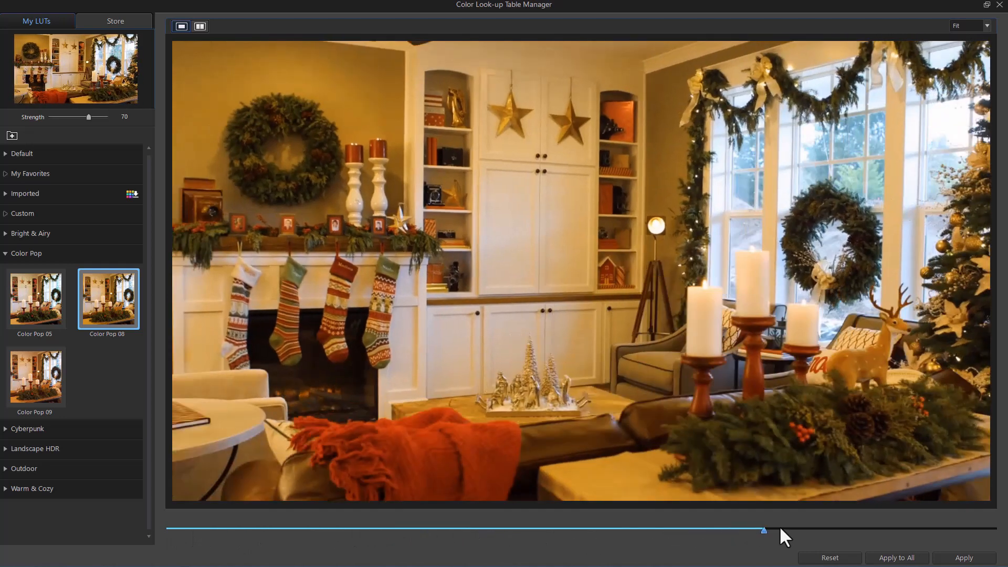
{"action": "left_click_drag", "start_coordinate": [849, 531], "coordinate": [641, 534]}
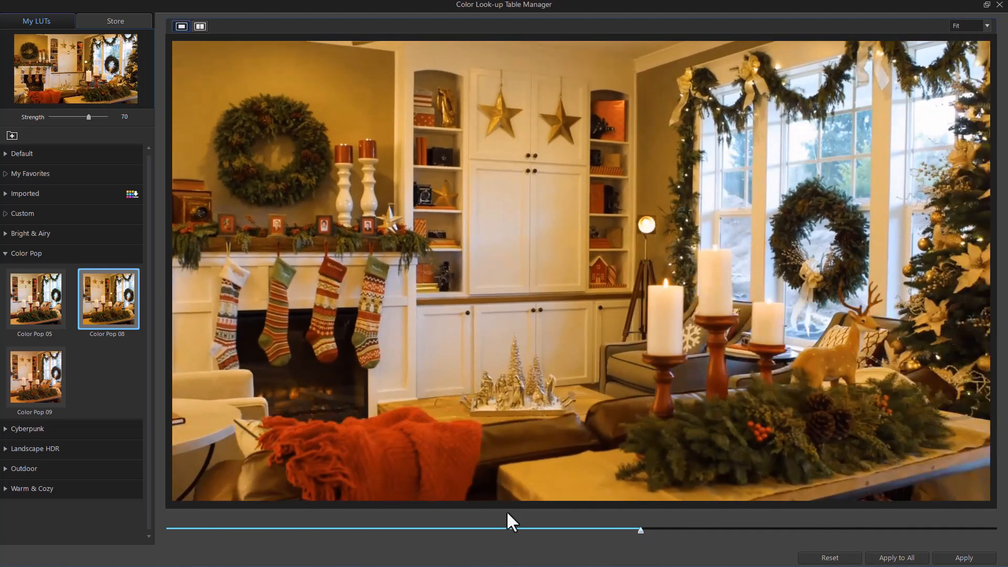
{"action": "left_click", "coordinate": [40, 300]}
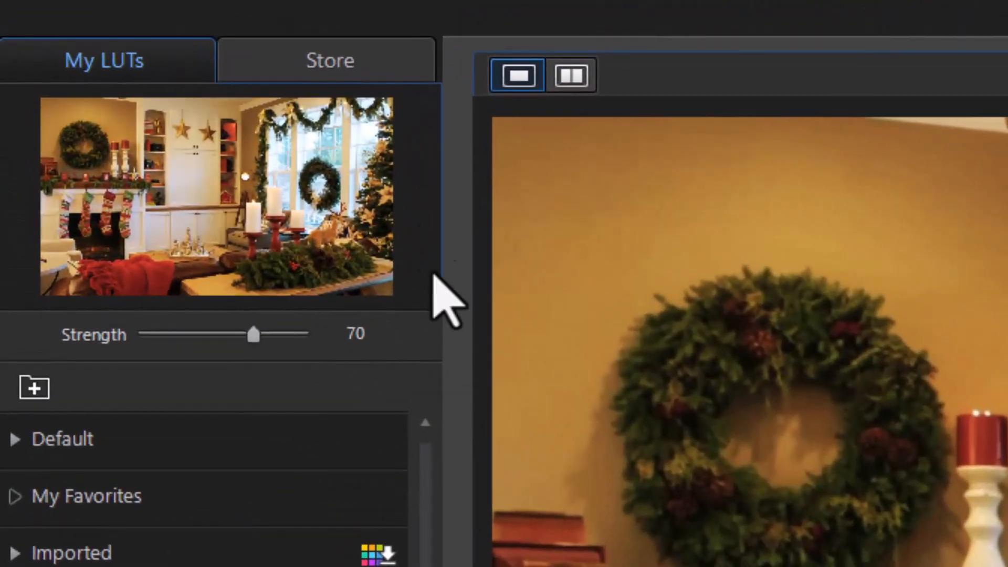
Try the Color Pop 10 LUT from the Store's Color Pop category at strength 100 and reset the look
{"action": "left_click", "coordinate": [367, 59]}
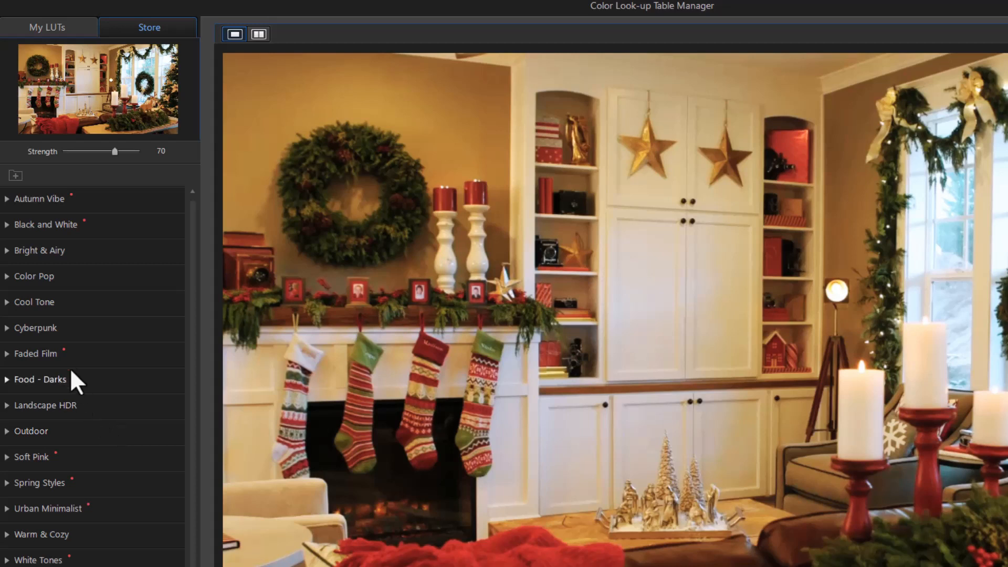
{"action": "left_click", "coordinate": [6, 277]}
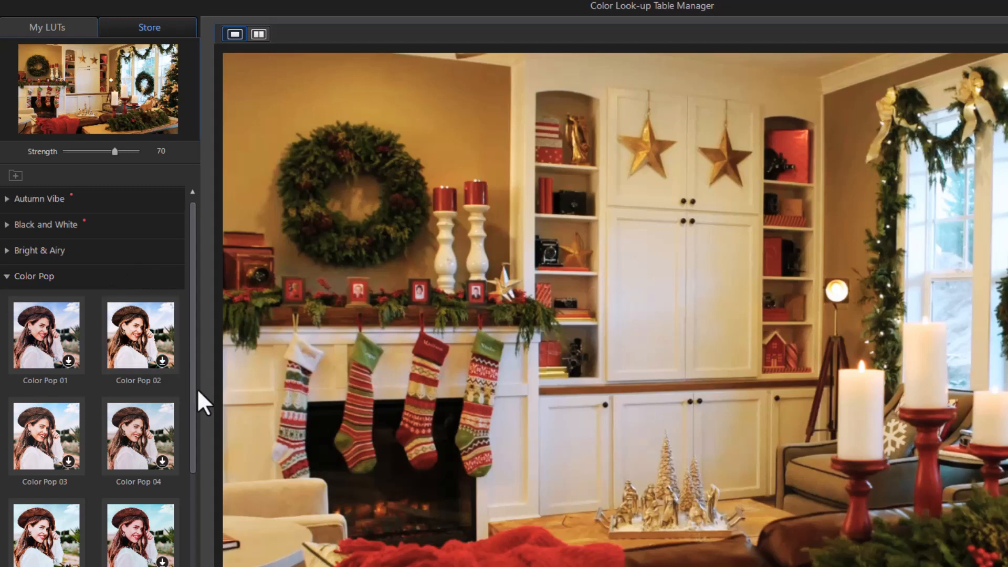
{"action": "left_click_drag", "start_coordinate": [188, 386], "coordinate": [187, 545]}
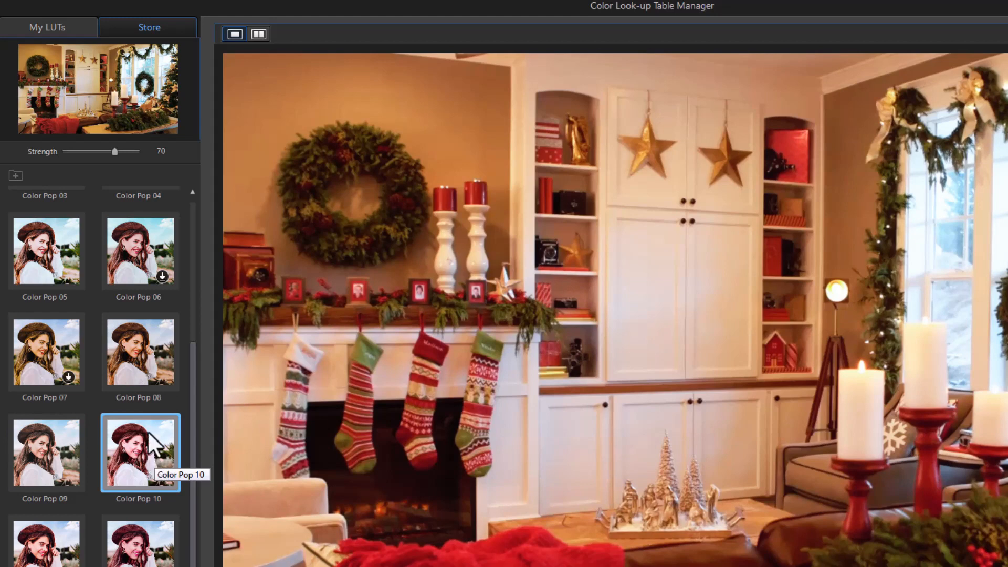
{"action": "left_click_drag", "start_coordinate": [115, 150], "coordinate": [180, 169]}
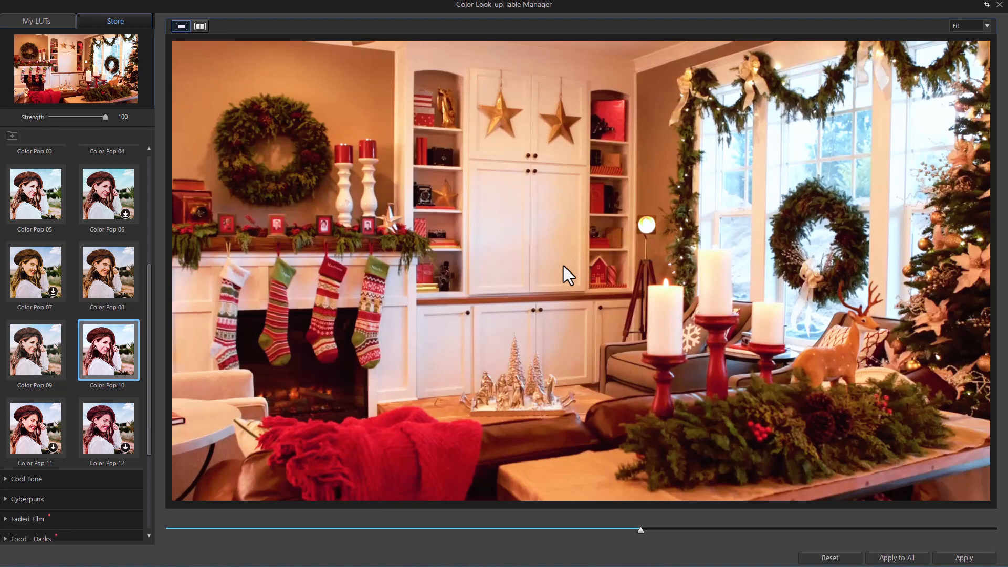
{"action": "left_click", "coordinate": [830, 559]}
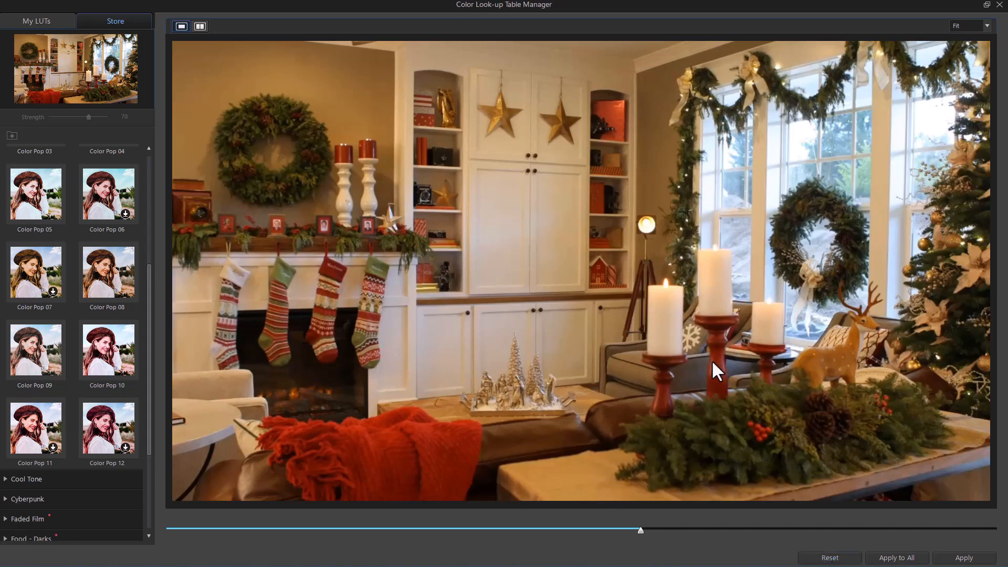
Restore the Color Look-up Table Manager from full size, widen it and move it higher over the preview
{"action": "left_click", "coordinate": [987, 4]}
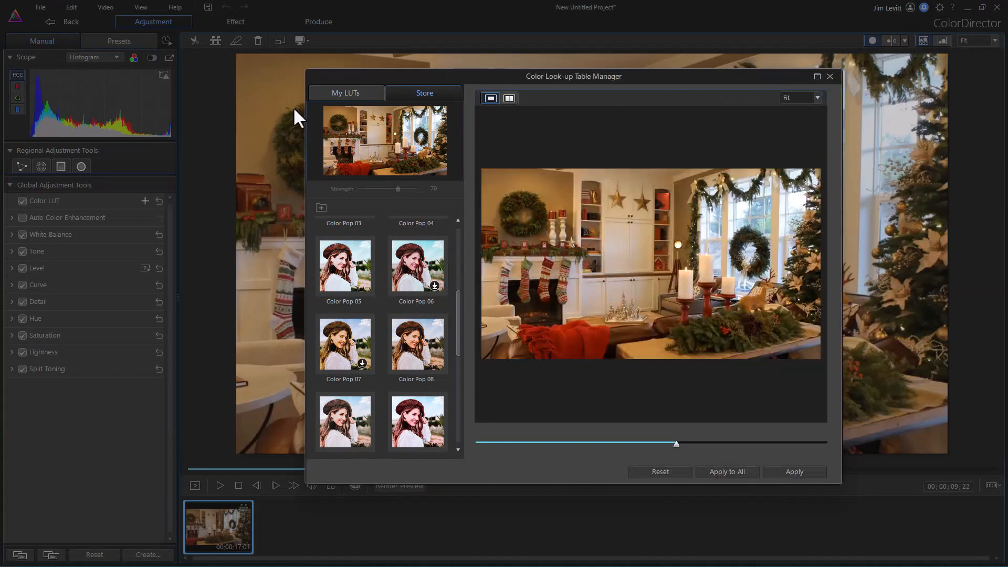
{"action": "left_click_drag", "start_coordinate": [304, 116], "coordinate": [196, 116]}
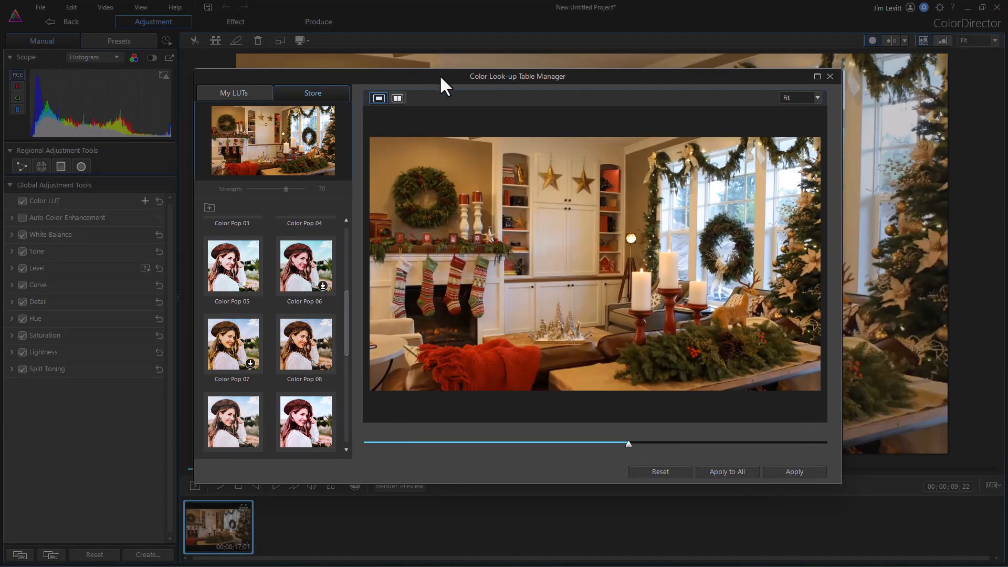
{"action": "left_click_drag", "start_coordinate": [435, 77], "coordinate": [431, 34]}
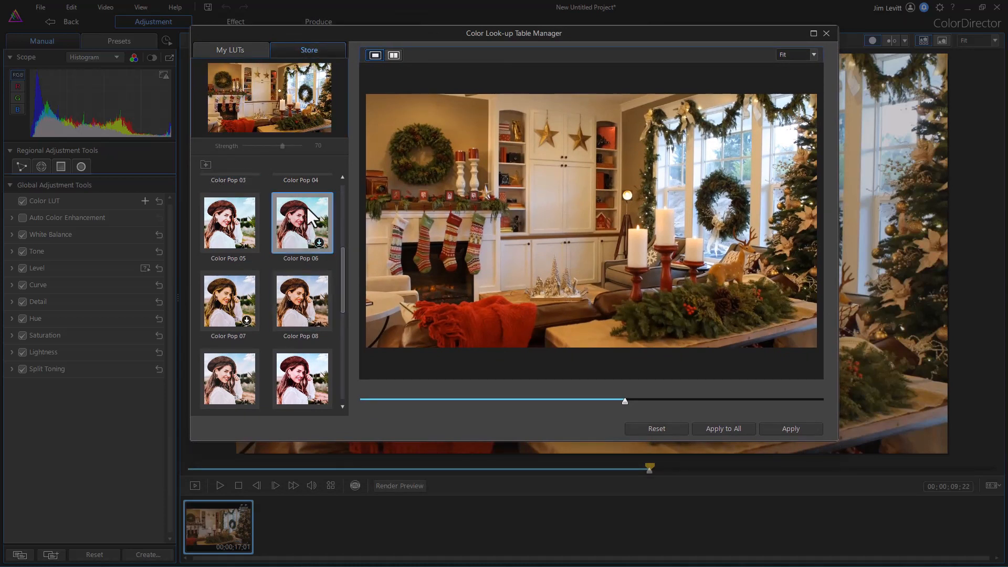
Collapse the Store's Color Pop category, browse the Faded Film LUTs and collapse that category again
{"action": "left_click_drag", "start_coordinate": [344, 256], "coordinate": [333, 178]}
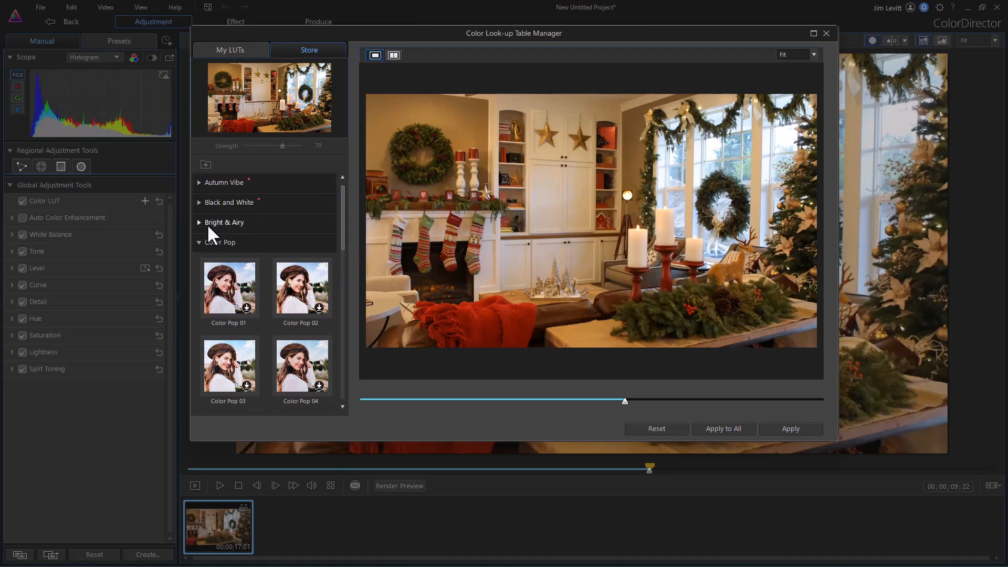
{"action": "left_click", "coordinate": [199, 243]}
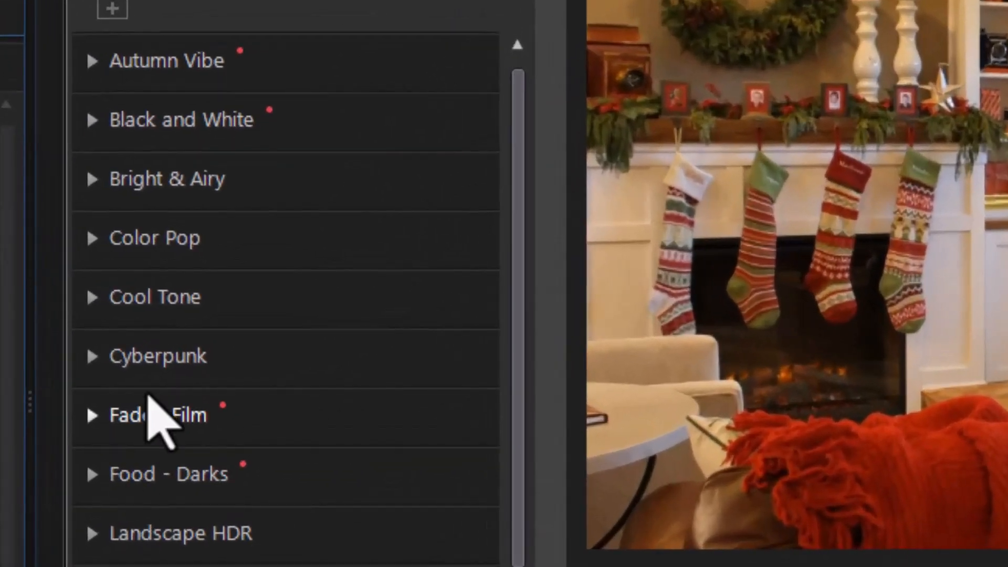
{"action": "left_click", "coordinate": [185, 419]}
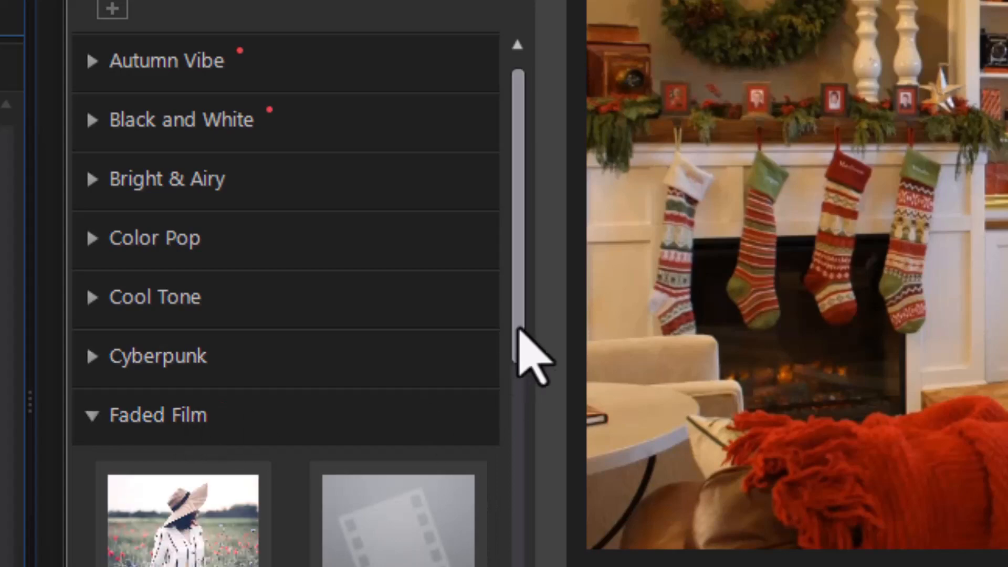
{"action": "scroll", "coordinate": [523, 302], "scroll_direction": "down", "scroll_amount": 15}
{"action": "scroll", "coordinate": [514, 325], "scroll_direction": "up", "scroll_amount": 12}
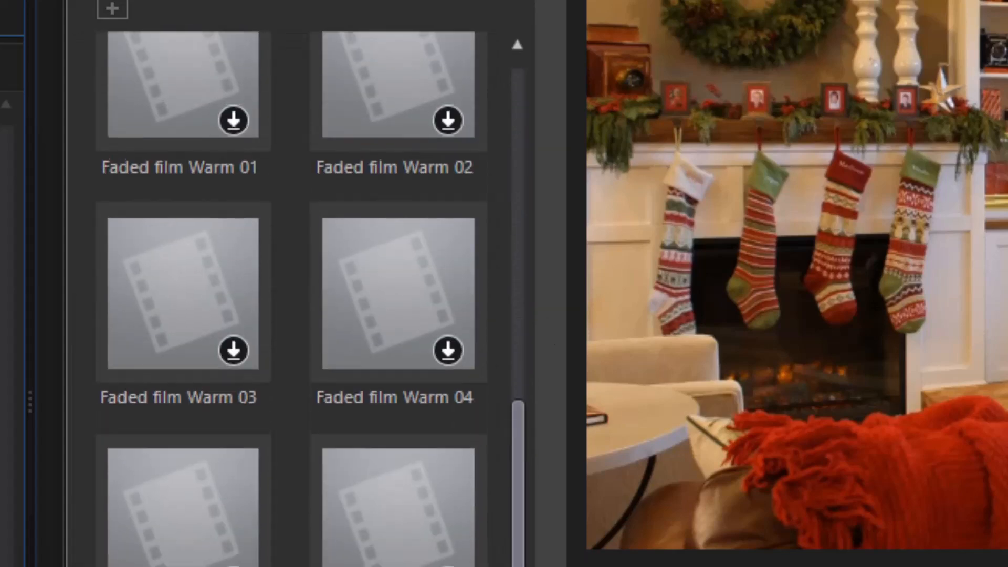
{"action": "scroll", "coordinate": [508, 343], "scroll_direction": "up", "scroll_amount": 1}
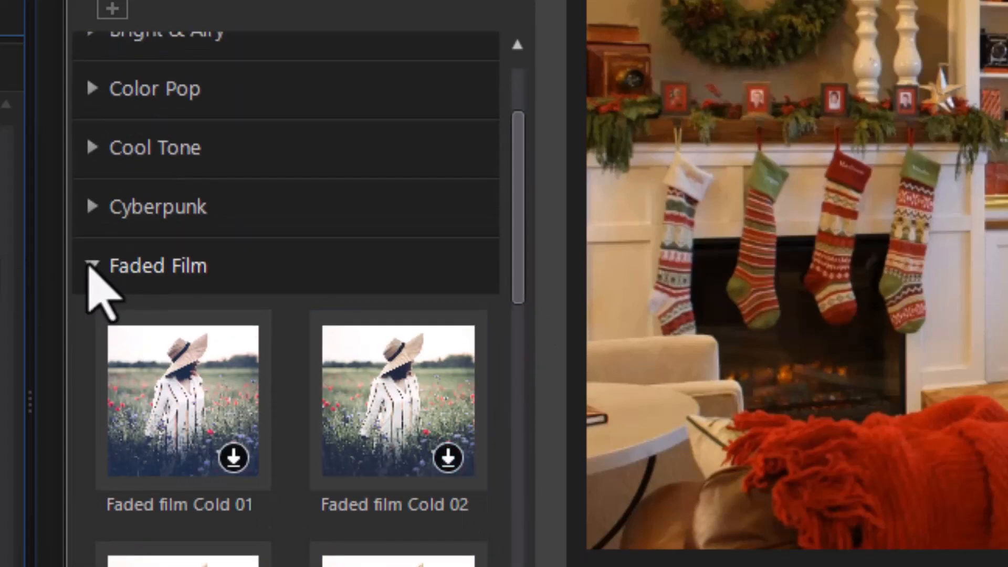
{"action": "left_click", "coordinate": [90, 268]}
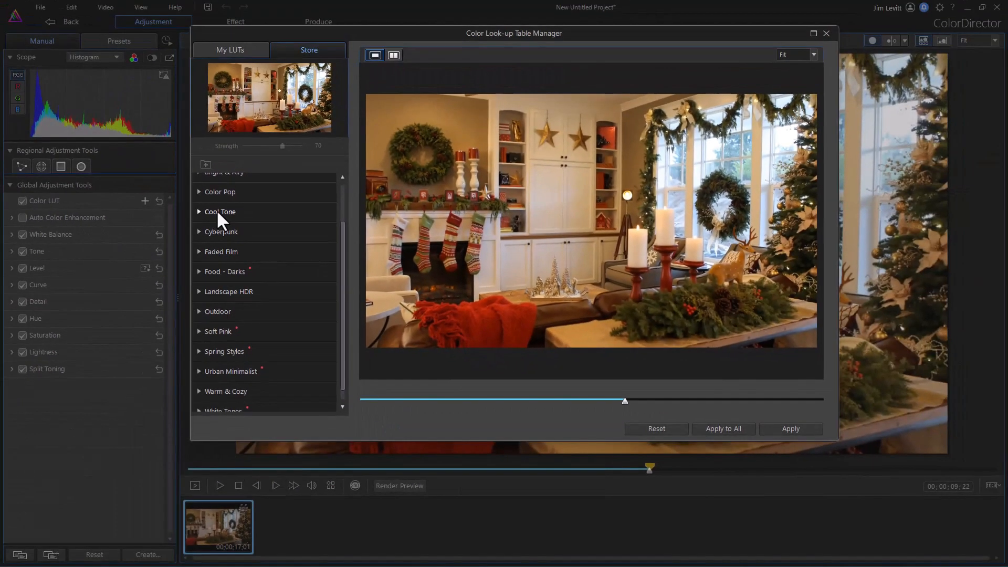
Download the Cool Tone 03 LUT from the Store's Cool Tone category and apply it to the clip
{"action": "left_click", "coordinate": [157, 152]}
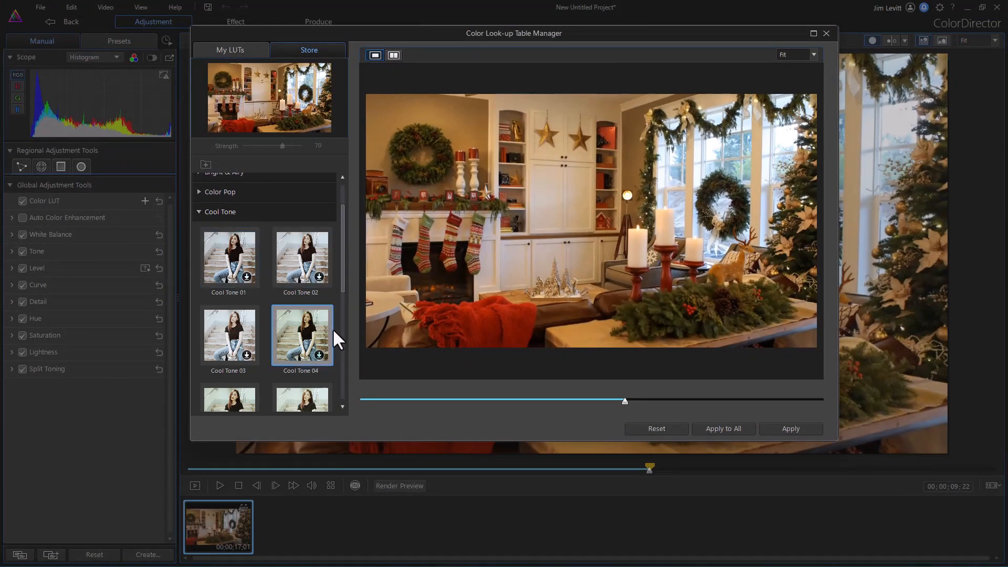
{"action": "left_click", "coordinate": [247, 353]}
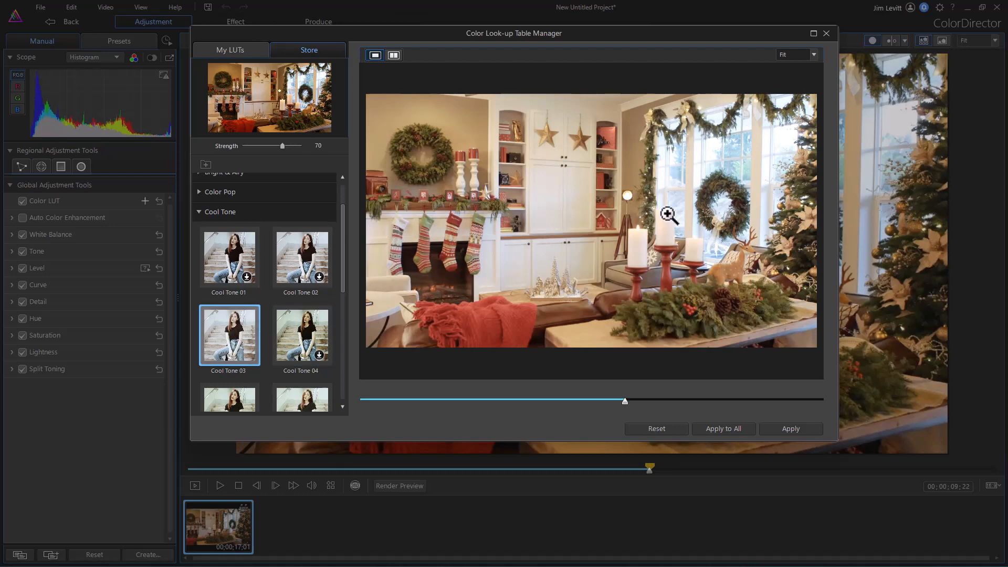
{"action": "left_click", "coordinate": [789, 425]}
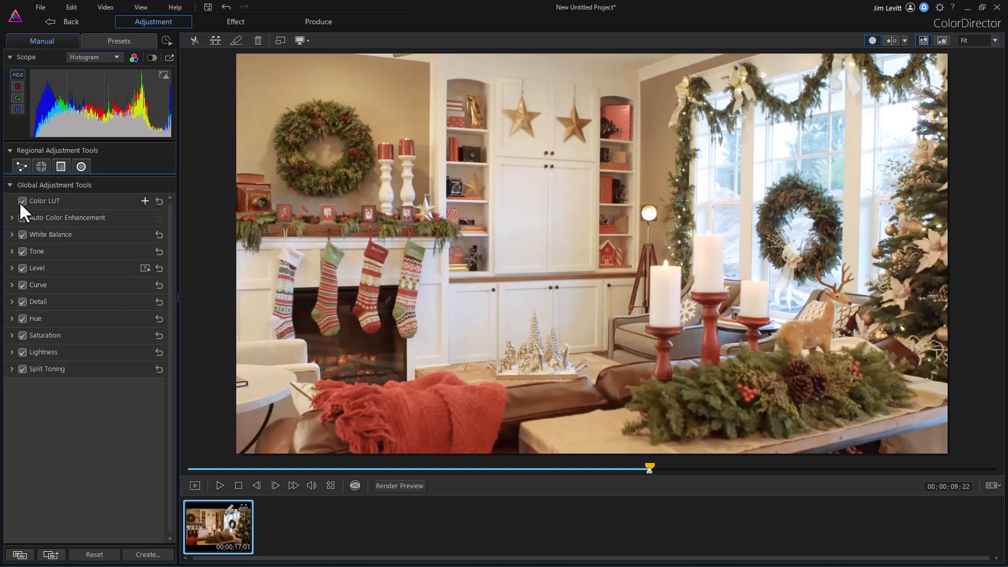
Reopen the Color LUT manager, reduce the applied LUT's strength to 45 and apply the change
{"action": "left_click", "coordinate": [48, 200]}
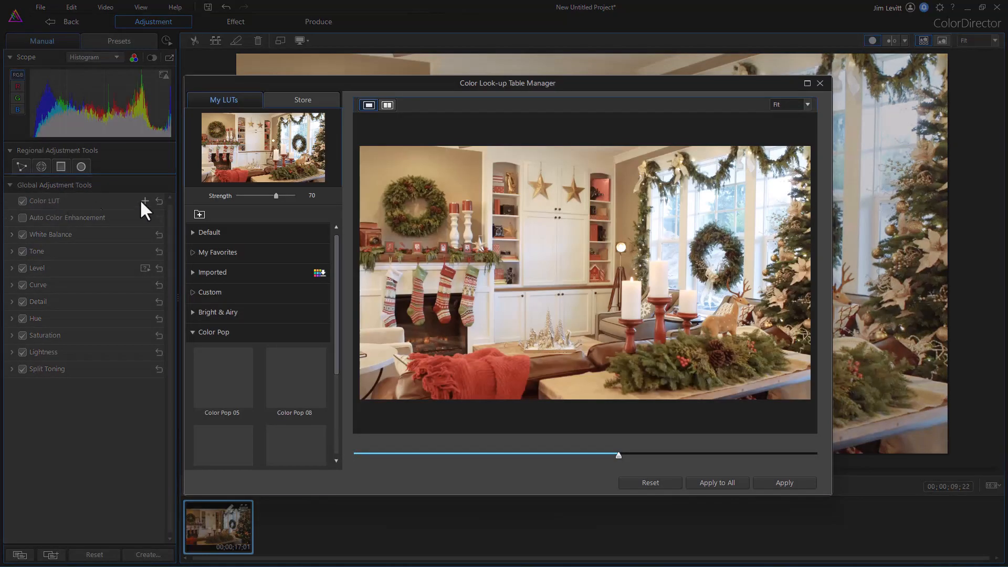
{"action": "left_click_drag", "start_coordinate": [274, 196], "coordinate": [262, 196]}
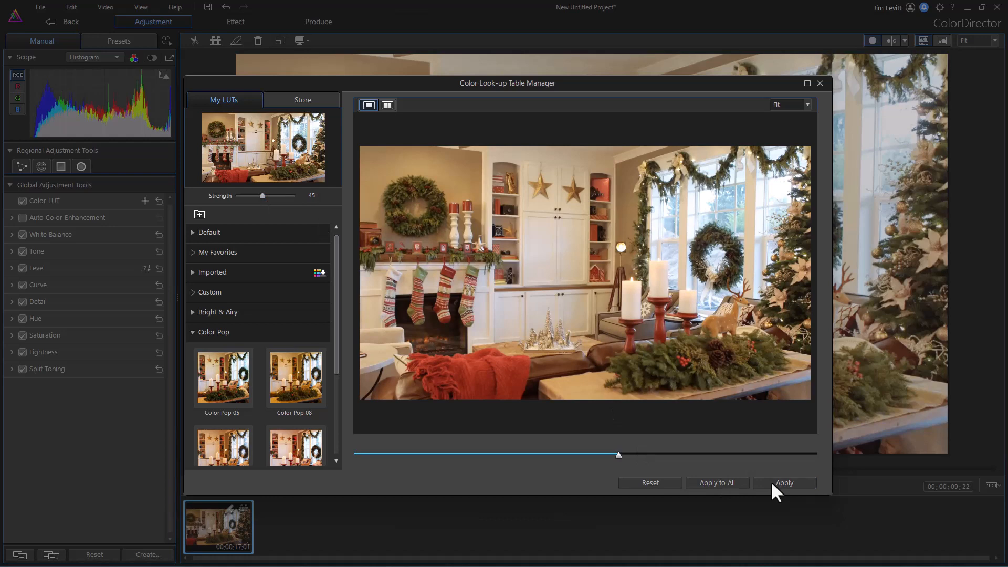
{"action": "left_click", "coordinate": [784, 483]}
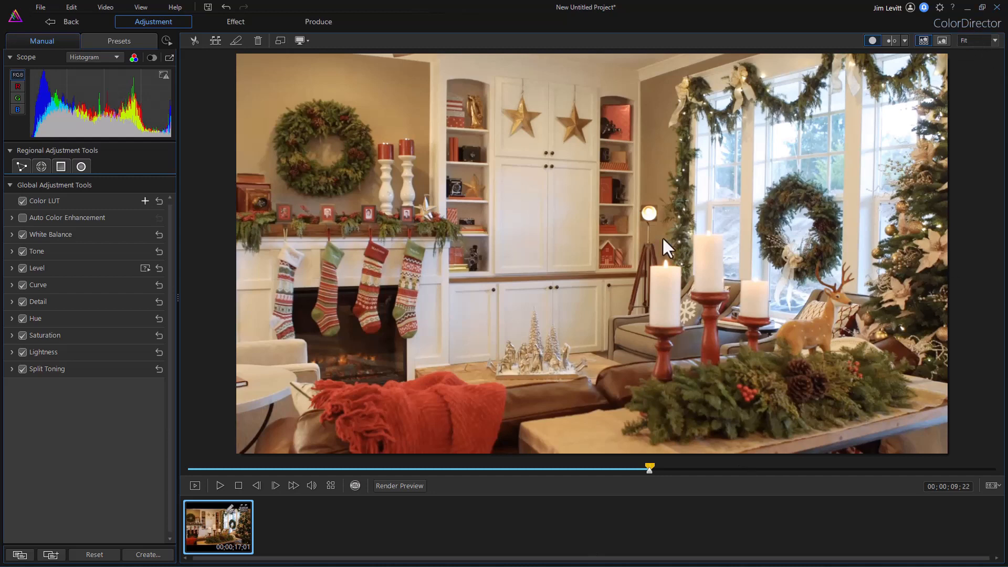
Close ColorDirector to return to PowerDirector and open the effect settings of the Christmas clip on the timeline
{"action": "left_click", "coordinate": [997, 7]}
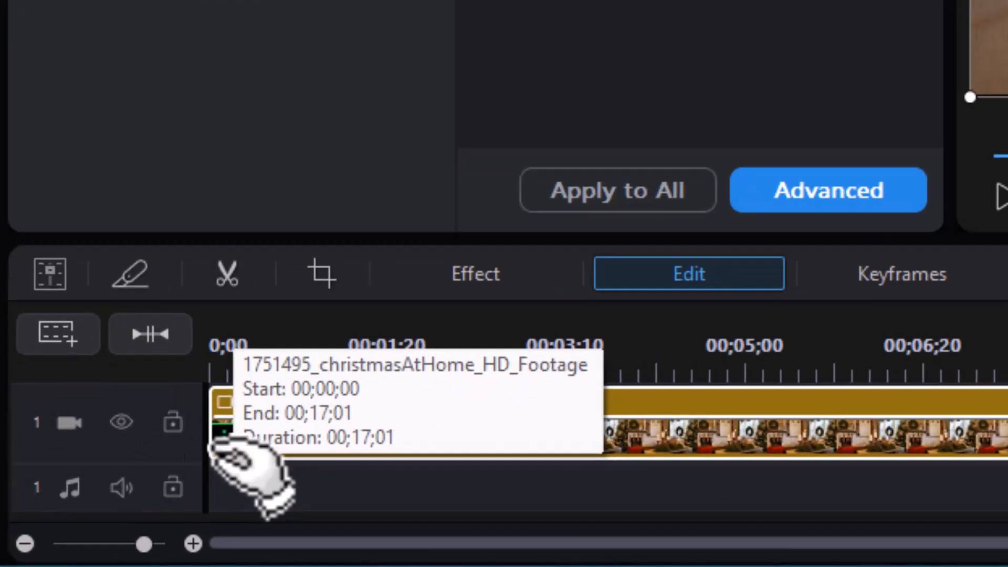
{"action": "mouse_move", "coordinate": [74, 527]}
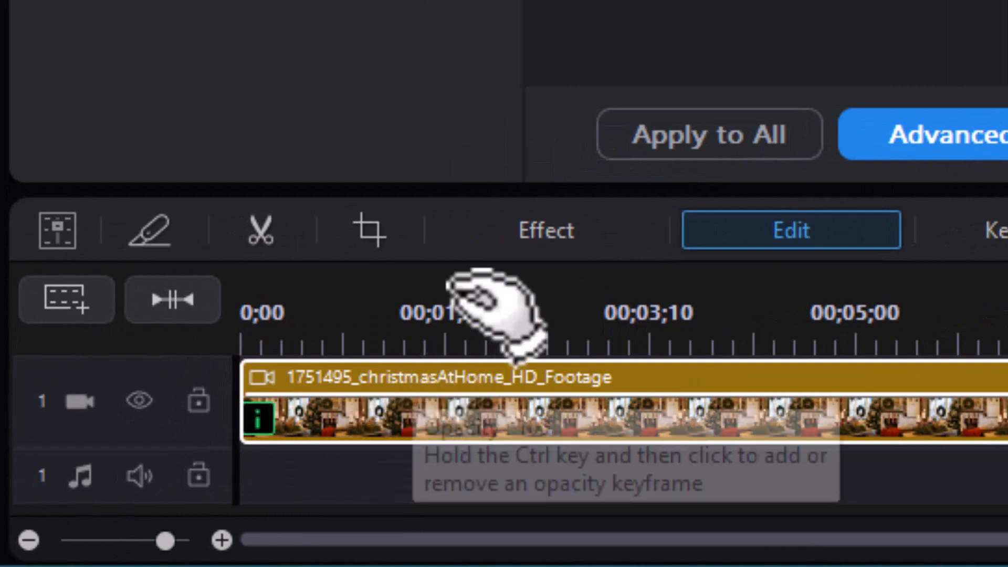
{"action": "left_click", "coordinate": [551, 231]}
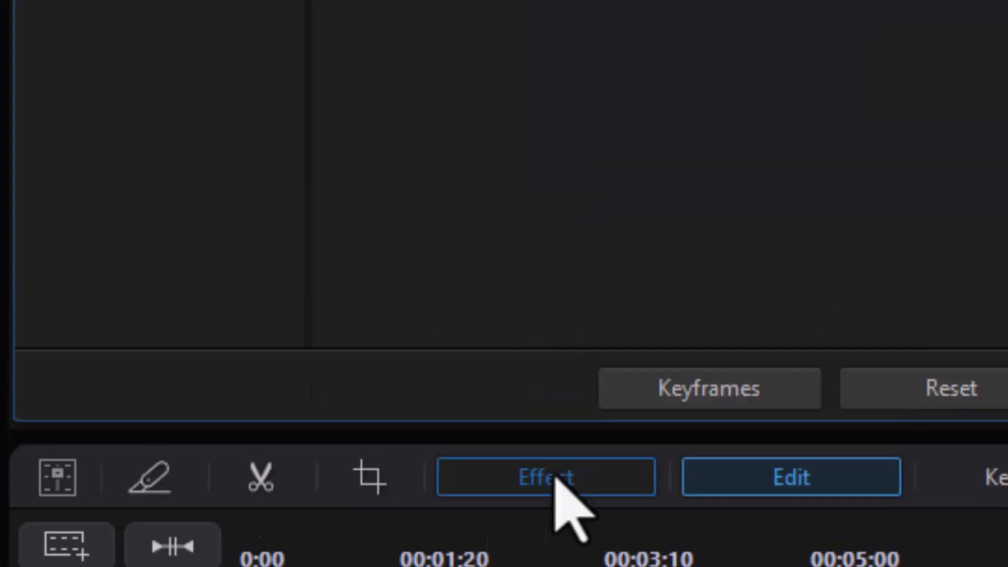